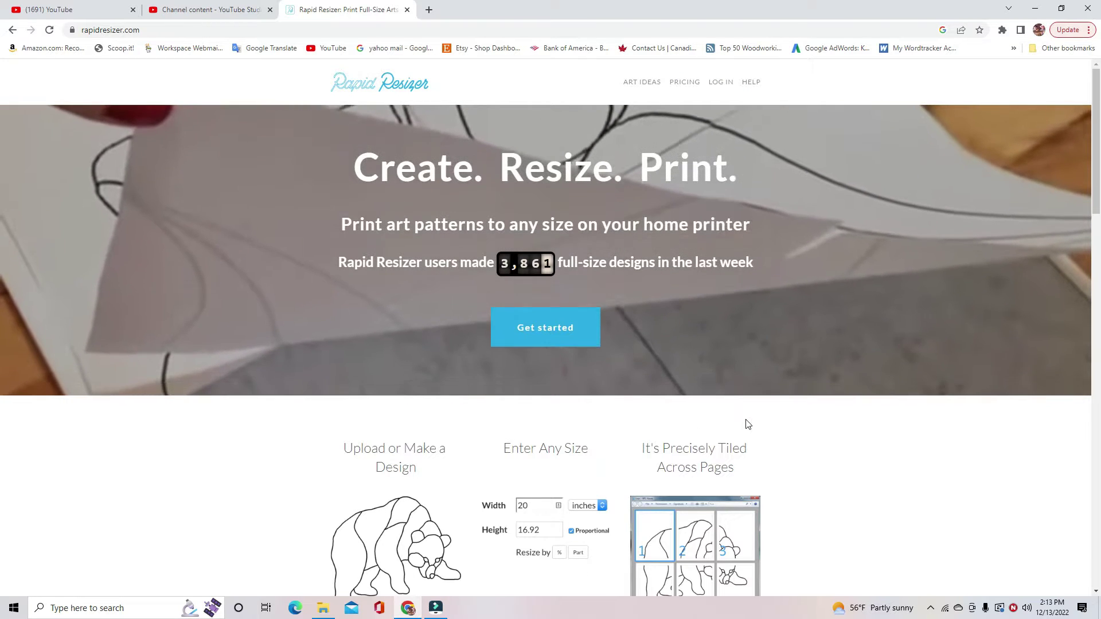
- Log in to Rapid Resizer with the prefilled account e-mail and load the Dave's Signs image as the design to resize
{"action": "left_click", "coordinate": [721, 81]}
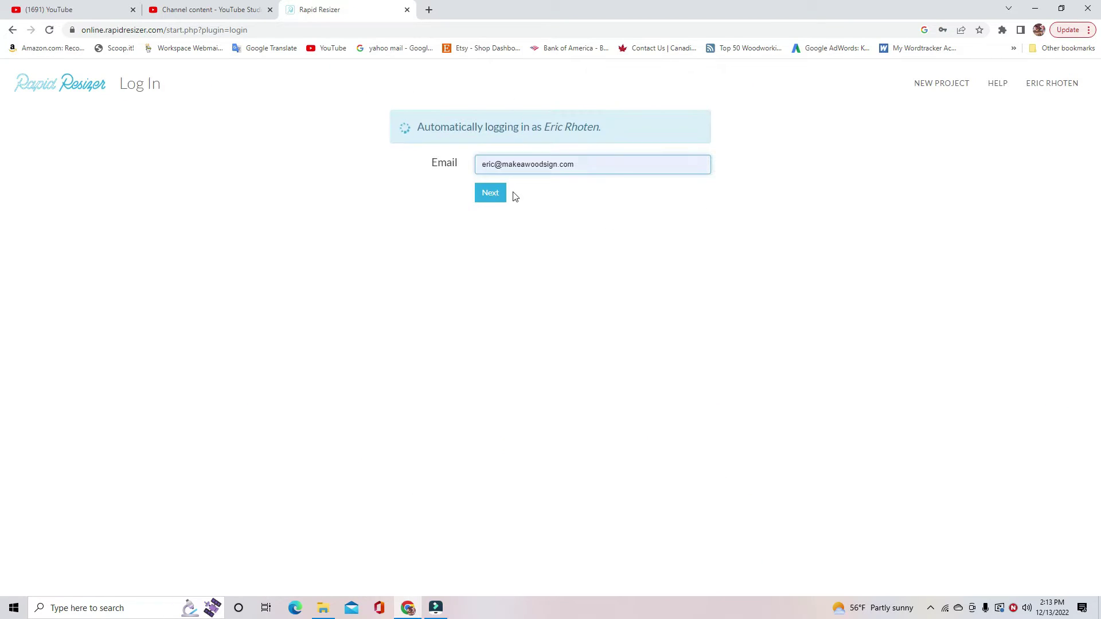
{"action": "left_click", "coordinate": [499, 194]}
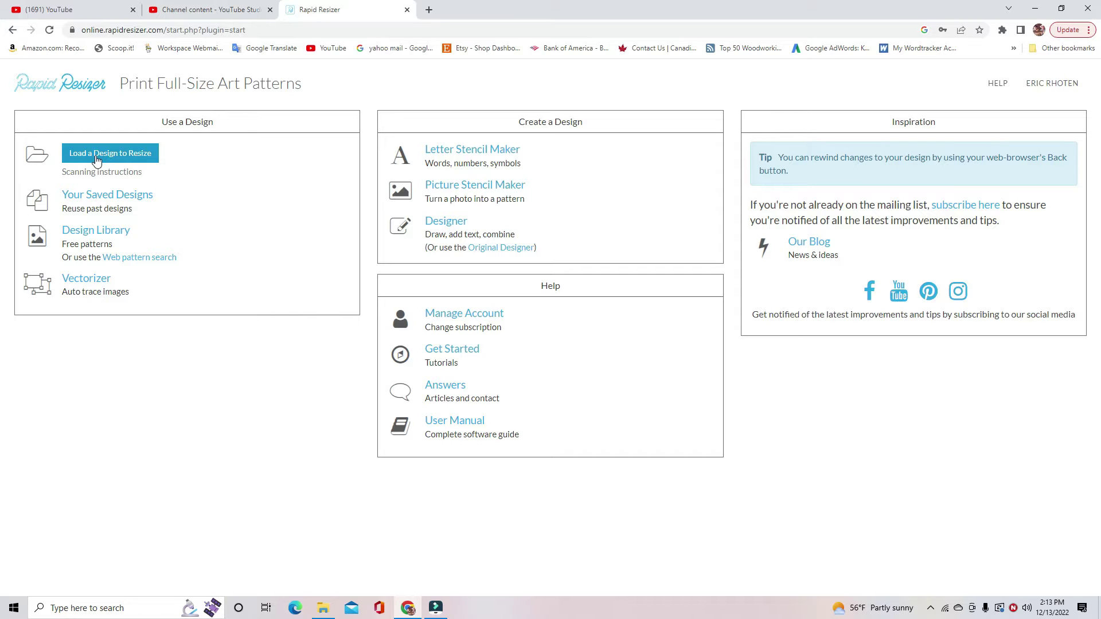
{"action": "left_click", "coordinate": [116, 160]}
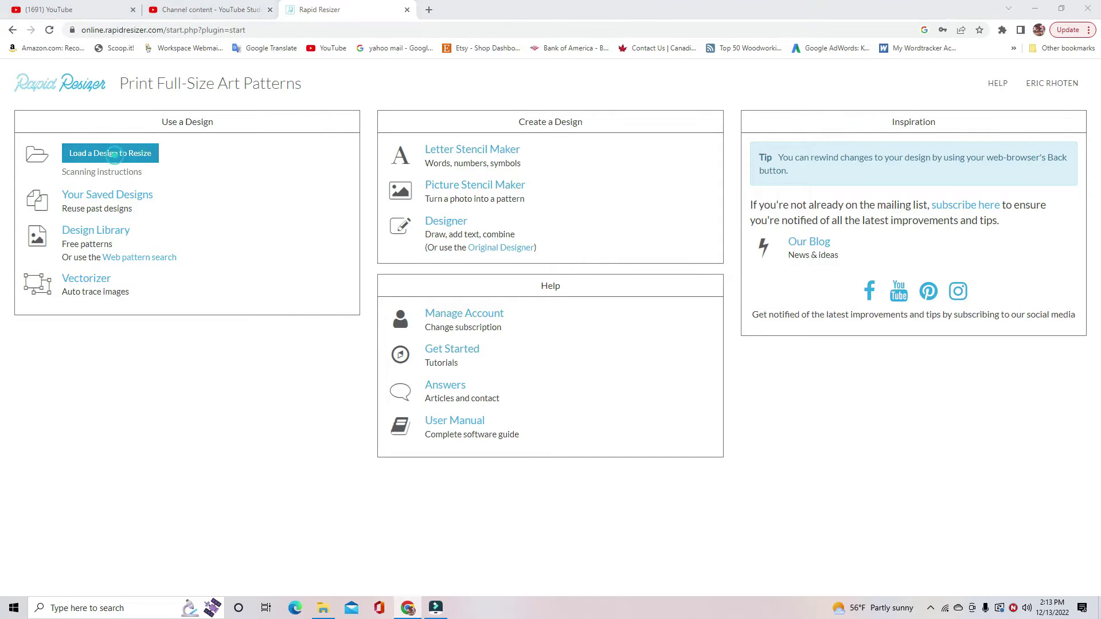
{"action": "left_click_drag", "start_coordinate": [541, 115], "coordinate": [537, 198]}
{"action": "left_click", "coordinate": [363, 187]}
{"action": "double_click", "coordinate": [363, 187]}
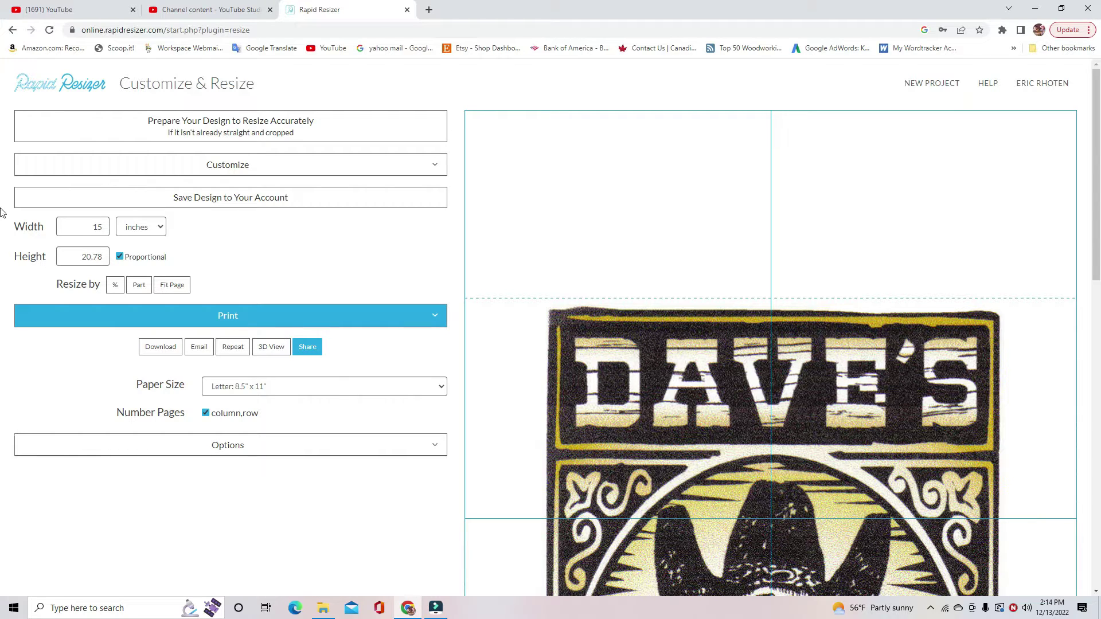
- Set the Dave's Signs design's height to 36 inches with proportional scaling on
{"action": "left_click", "coordinate": [98, 258]}
{"action": "key", "text": "BackSpace"}
{"action": "key", "text": "BackSpace"}
{"action": "key", "text": "BackSpace"}
{"action": "key", "text": "BackSpace"}
{"action": "key", "text": "BackSpace"}
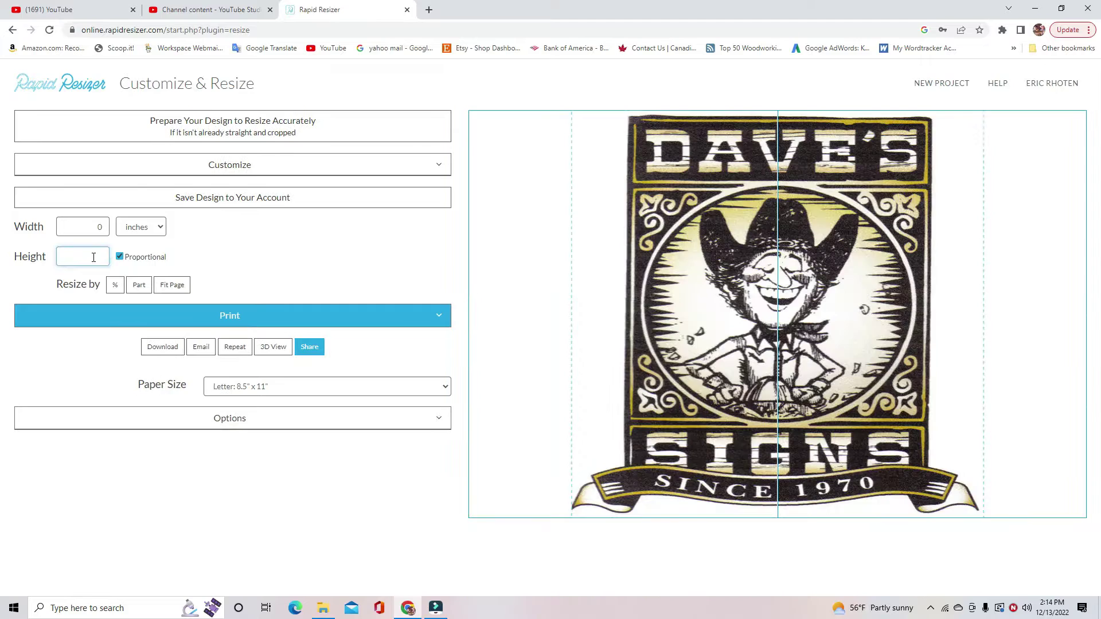
{"action": "type", "text": "36"}
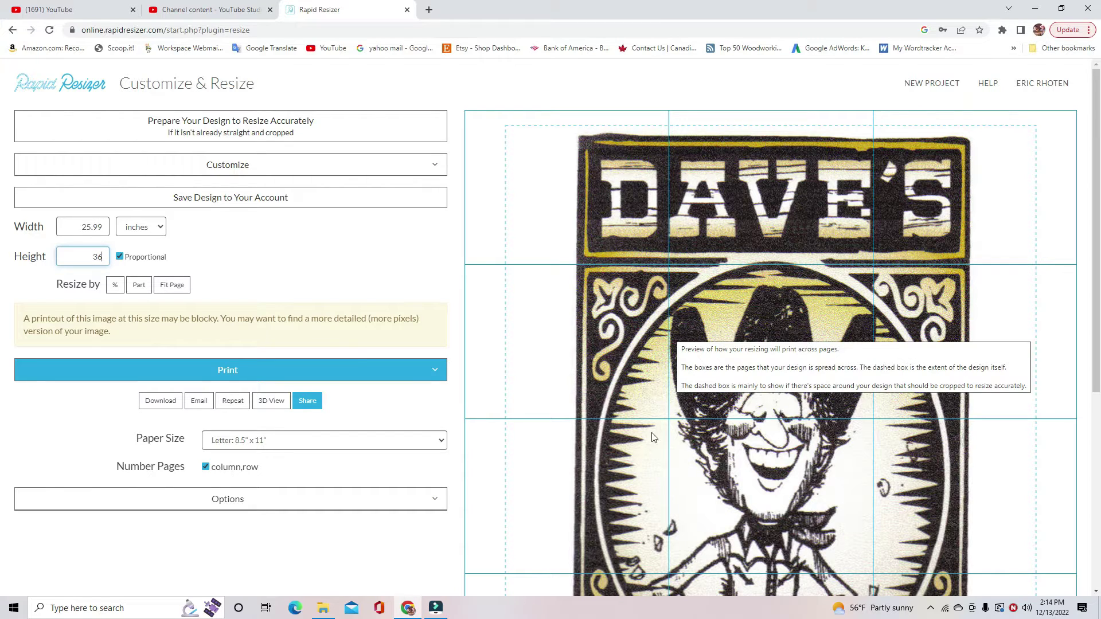
- Reduce the proportional design height to 24 inches and check how the preview tiles across pages
{"action": "key", "text": "BackSpace"}
{"action": "key", "text": "BackSpace"}
{"action": "type", "text": "24"}
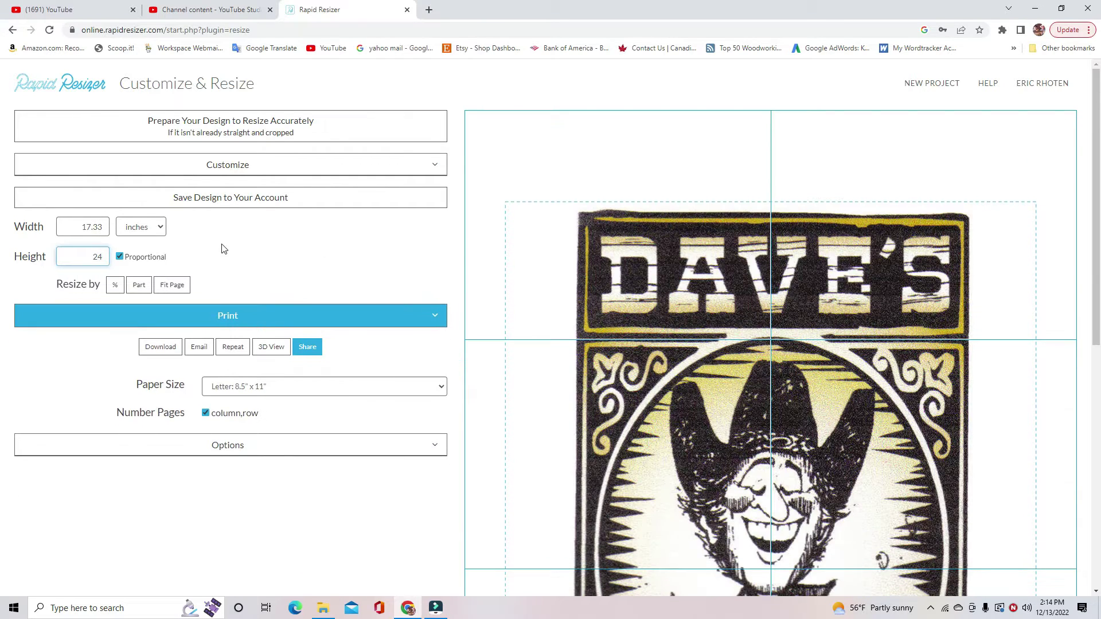
{"action": "scroll", "coordinate": [956, 298], "scroll_direction": "down", "scroll_amount": 1}
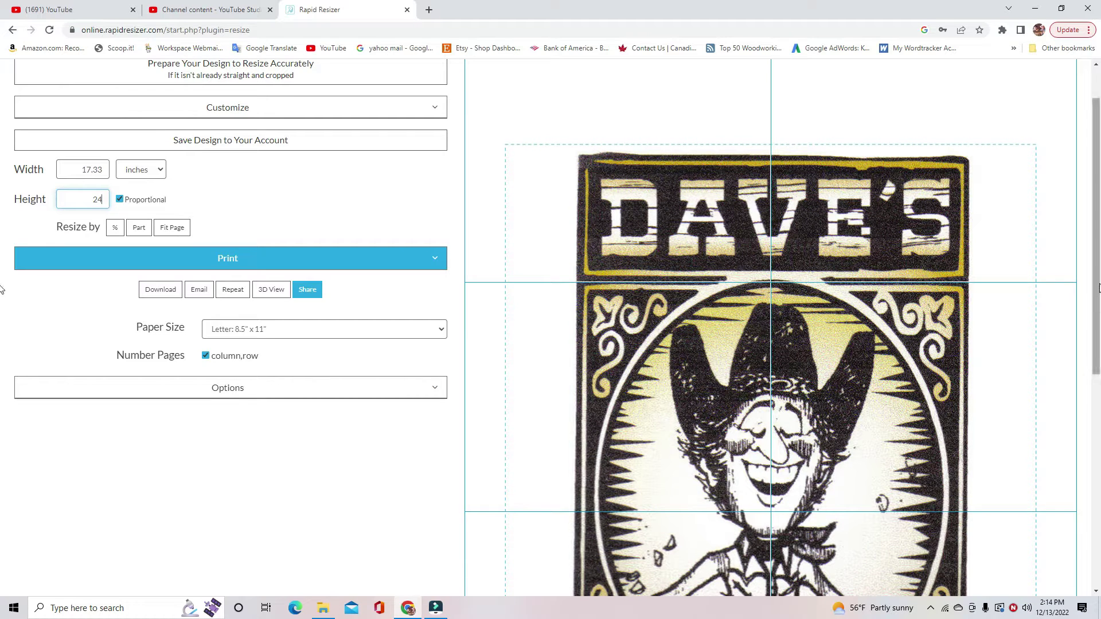
{"action": "left_click_drag", "start_coordinate": [1087, 294], "coordinate": [1040, 335]}
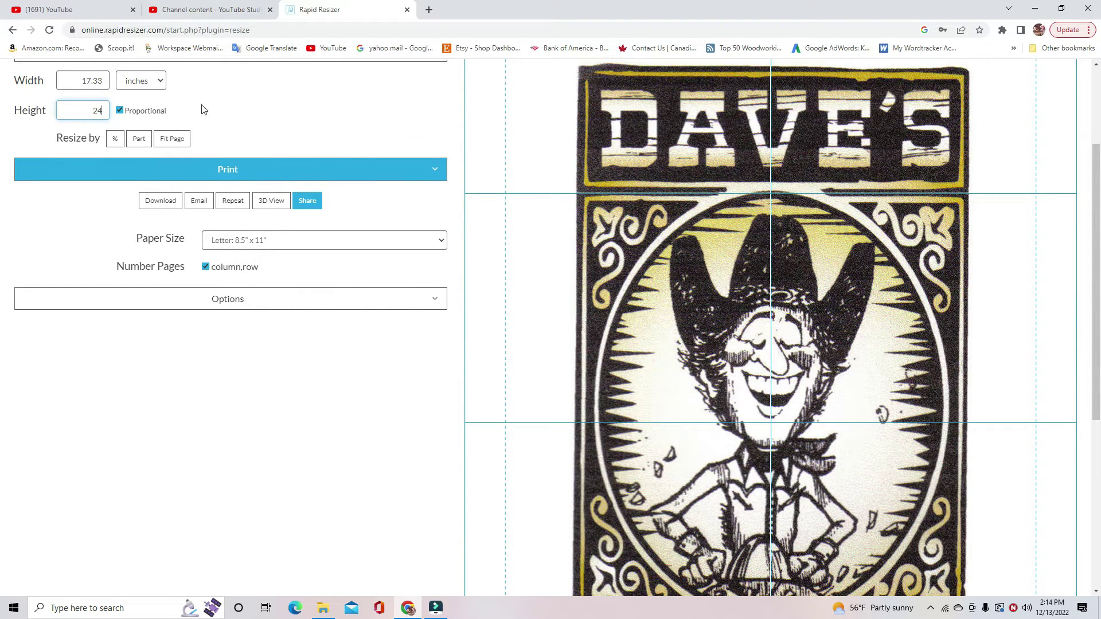
- Set the design's width to 18 inches with proportional scaling off, and turn proportional scaling back on
{"action": "left_click", "coordinate": [119, 111]}
{"action": "left_click", "coordinate": [104, 82]}
{"action": "key", "text": "BackSpace"}
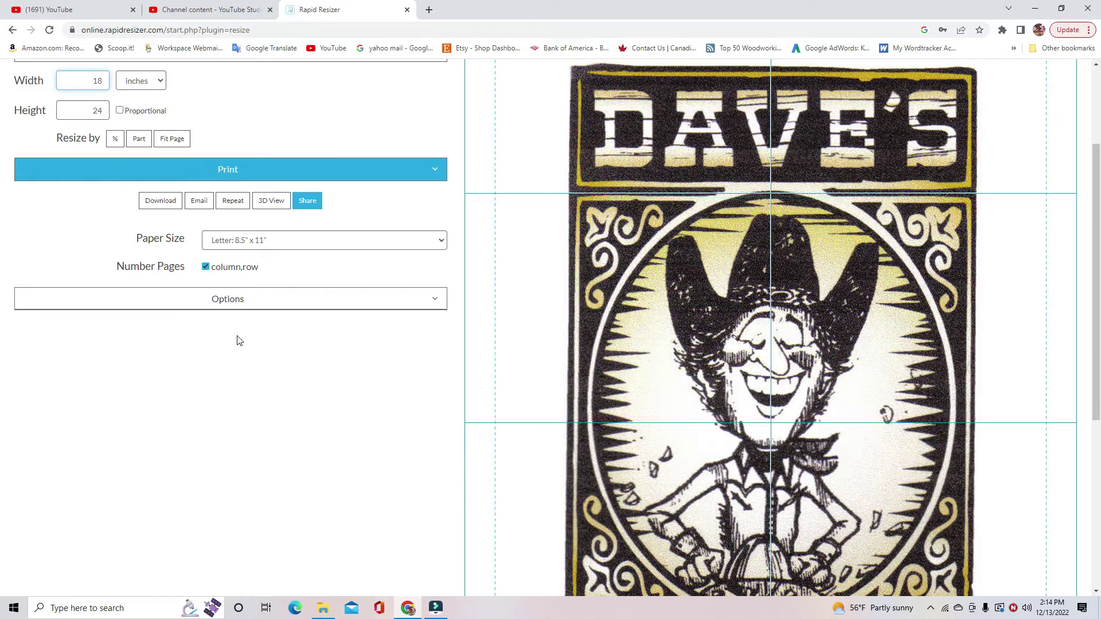
{"action": "scroll", "coordinate": [239, 340], "scroll_direction": "up", "scroll_amount": 1}
{"action": "left_click", "coordinate": [120, 168]}
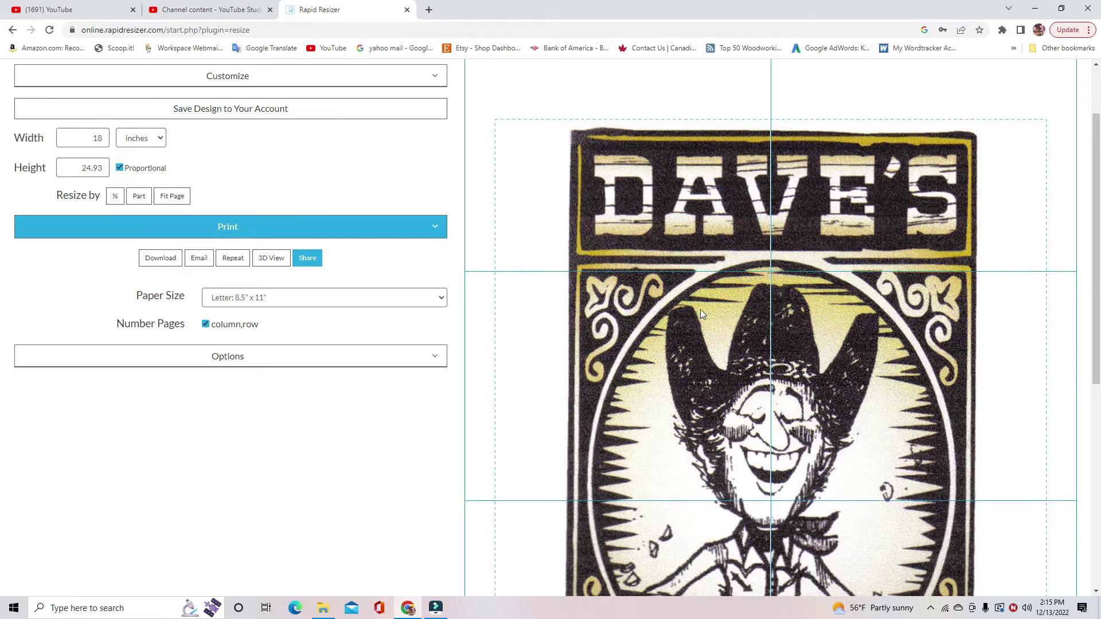
- Inspect the crop boundary around the whole design in the Crop tool and leave without changing it
{"action": "left_click", "coordinate": [226, 75]}
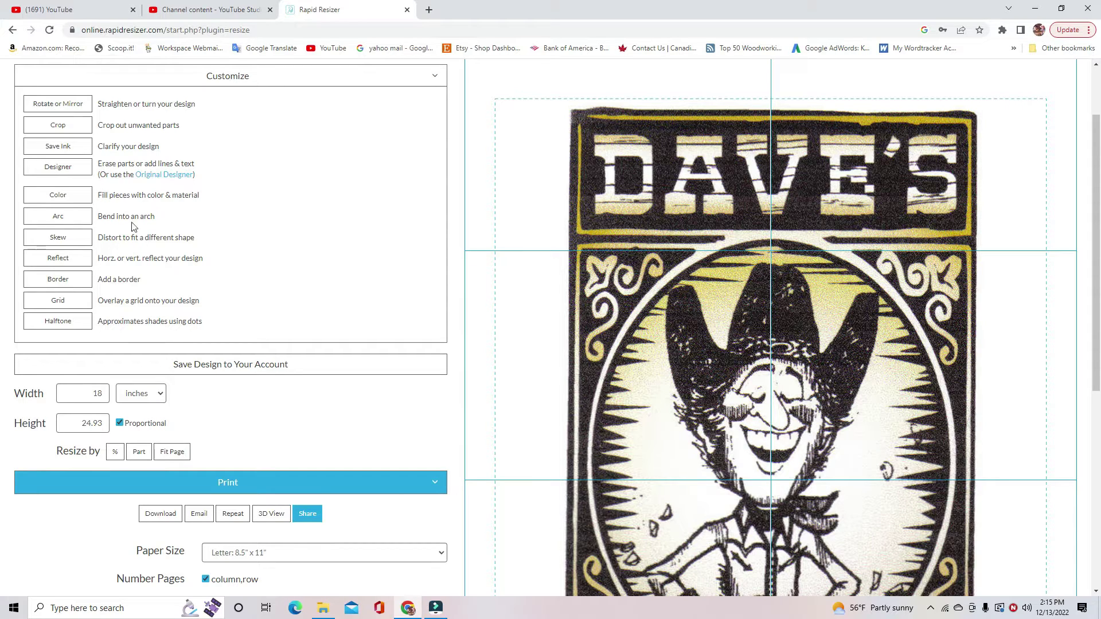
{"action": "left_click", "coordinate": [71, 132]}
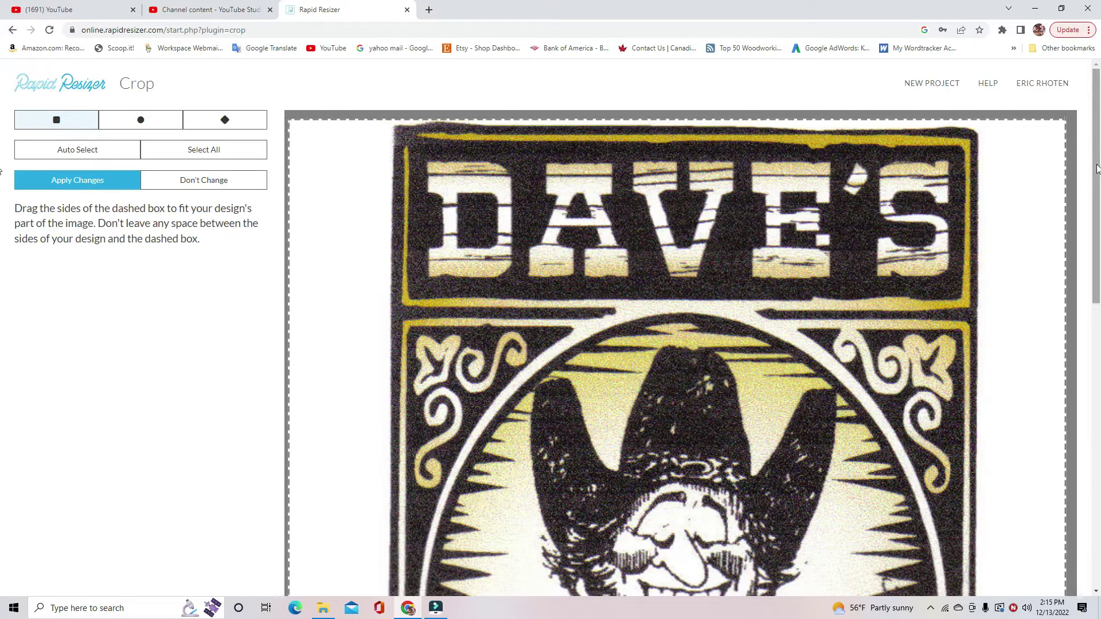
{"action": "scroll", "coordinate": [1061, 435], "scroll_direction": "down", "scroll_amount": 10}
{"action": "scroll", "coordinate": [1061, 435], "scroll_direction": "down", "scroll_amount": 2}
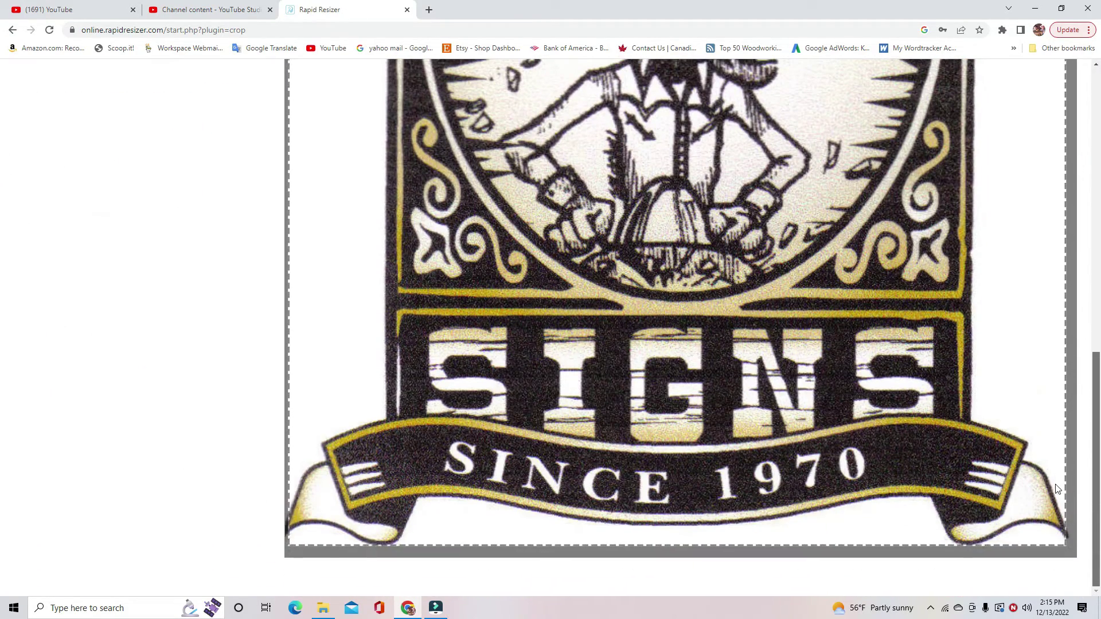
{"action": "left_click_drag", "start_coordinate": [1096, 463], "coordinate": [1093, 129]}
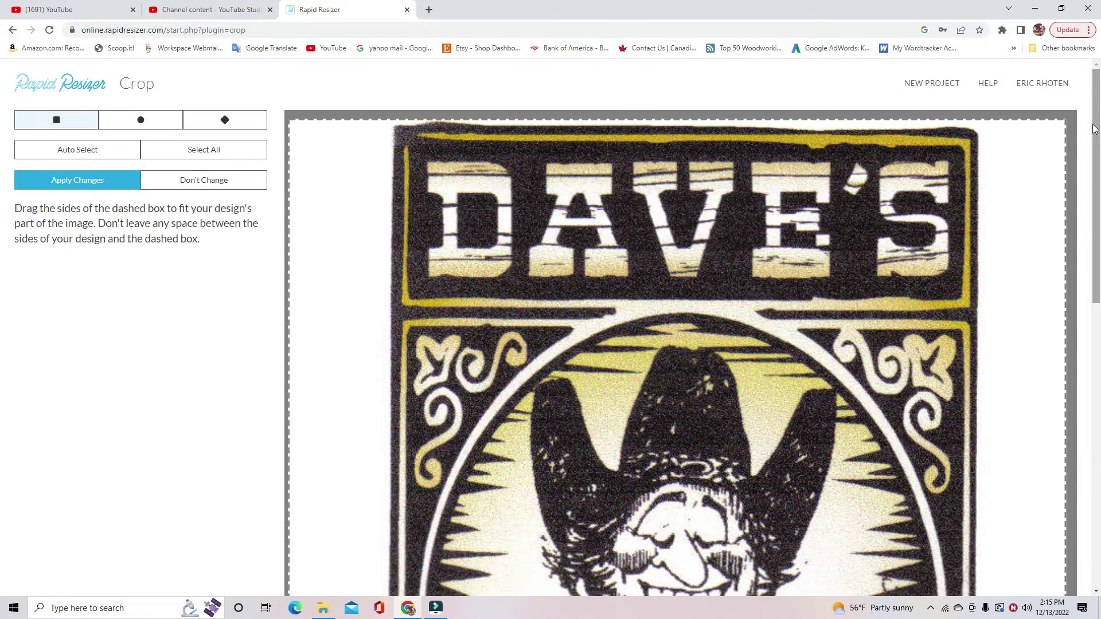
{"action": "left_click", "coordinate": [235, 181]}
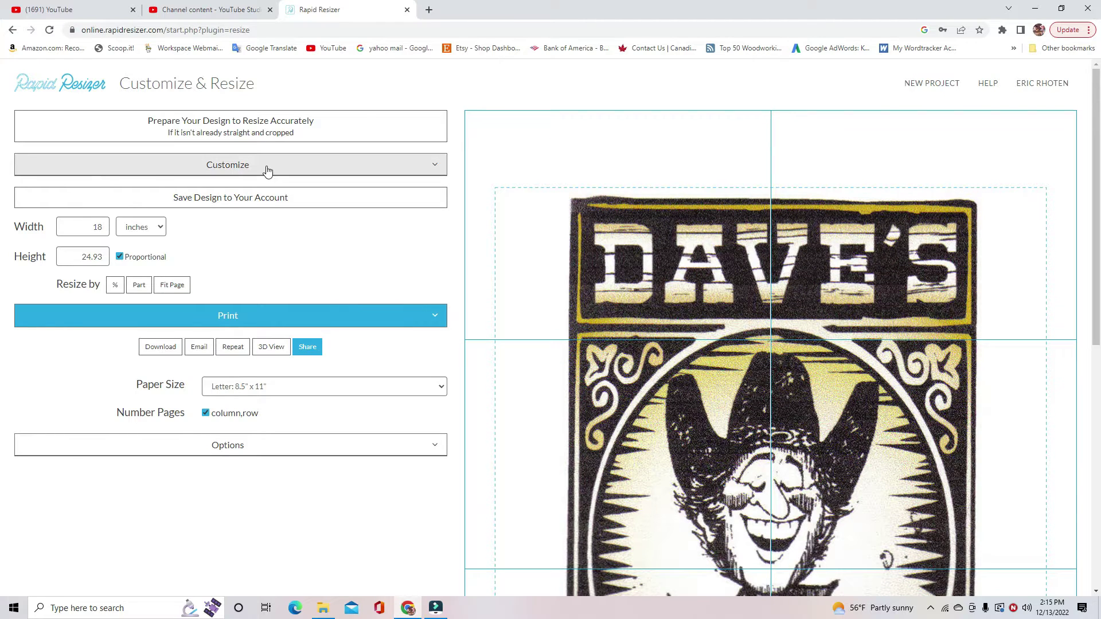
- Try whitening the design with the Save Ink tool, raising the level until the yellow tones fade to white
{"action": "left_click", "coordinate": [267, 171]}
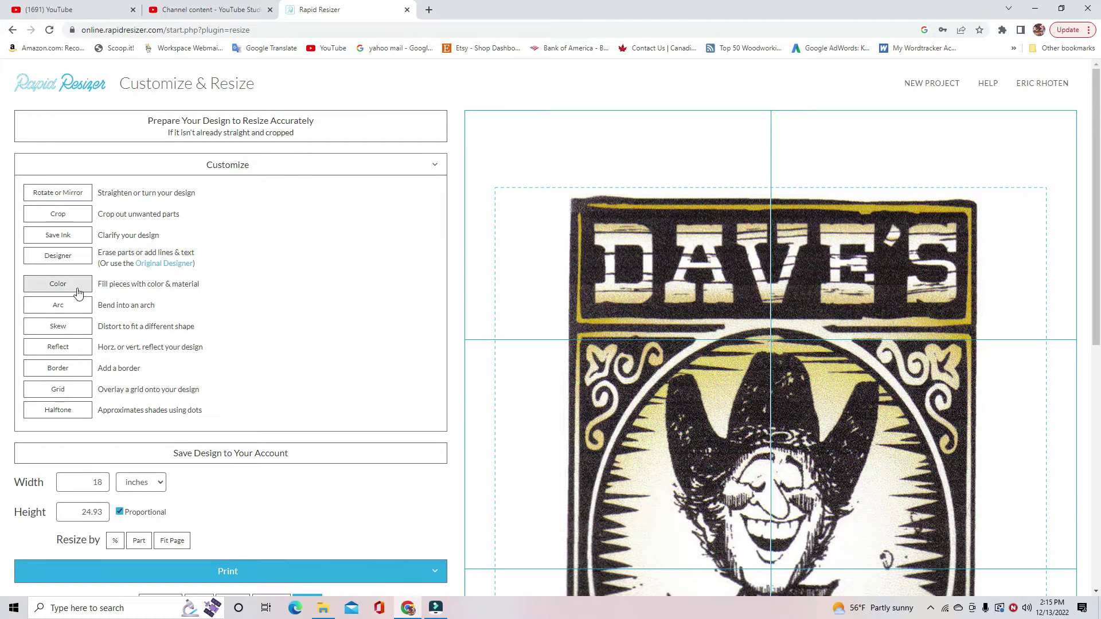
{"action": "left_click", "coordinate": [70, 237]}
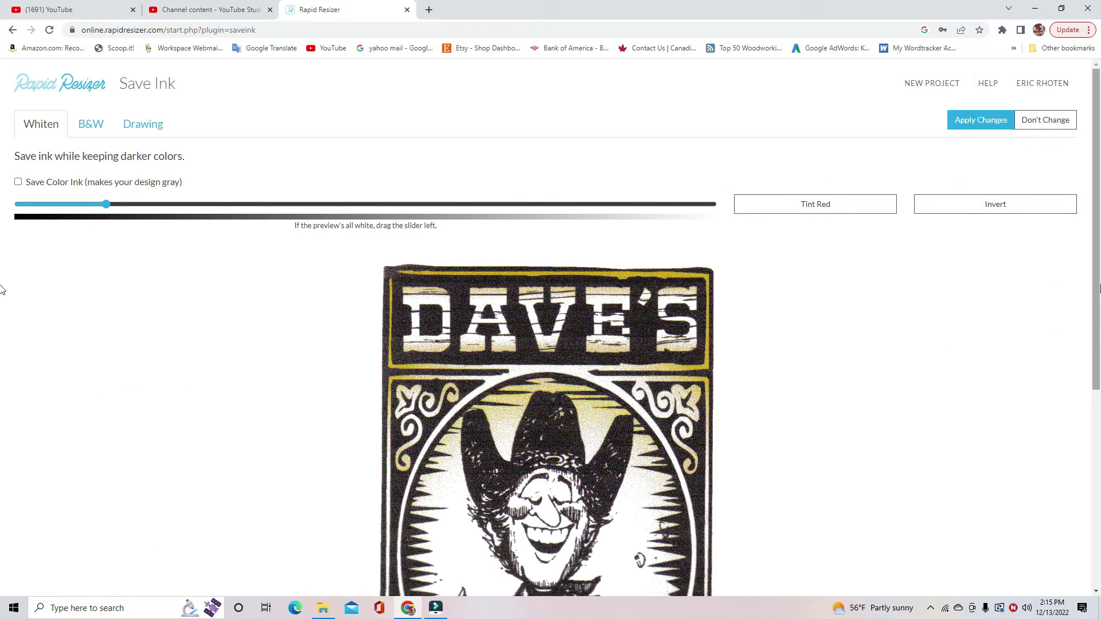
{"action": "scroll", "coordinate": [767, 361], "scroll_direction": "down", "scroll_amount": 2}
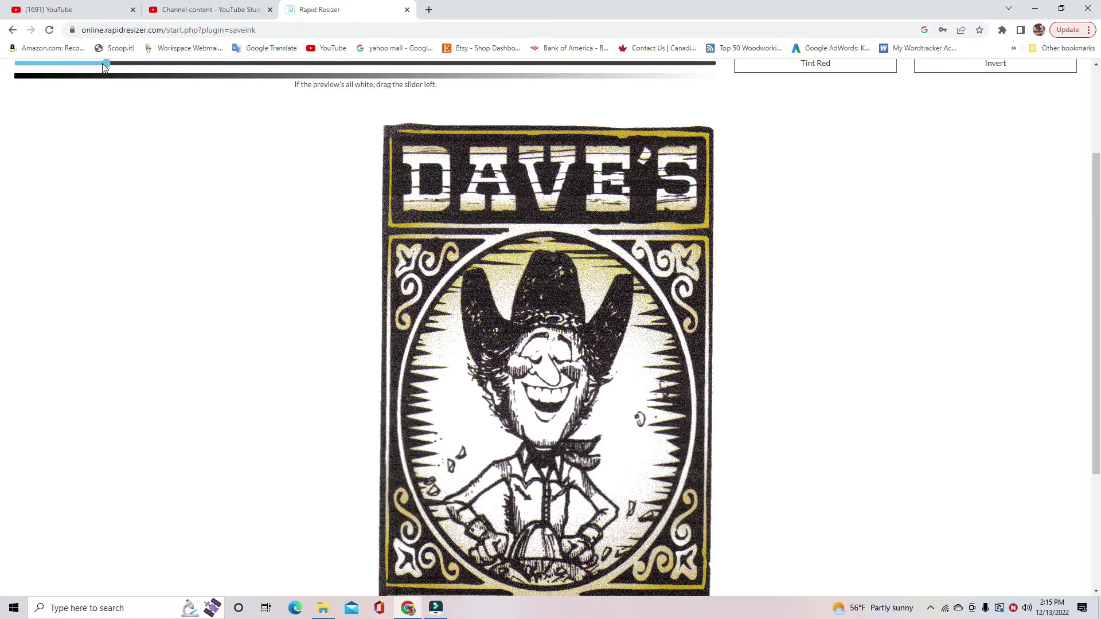
{"action": "scroll", "coordinate": [1, 292], "scroll_direction": "up", "scroll_amount": 1}
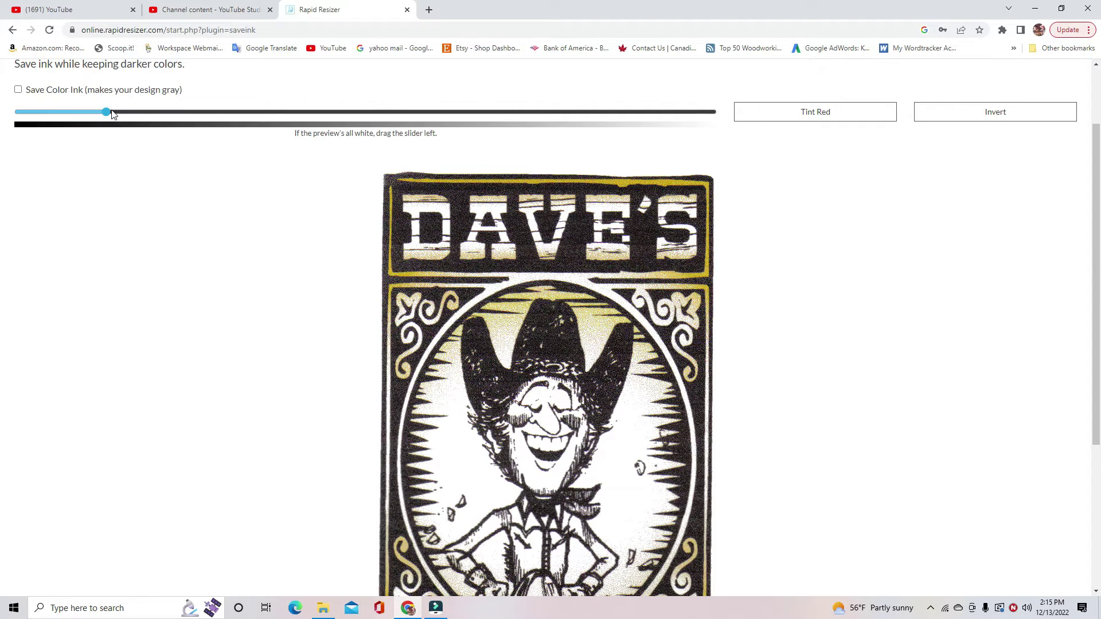
{"action": "left_click_drag", "start_coordinate": [107, 112], "coordinate": [315, 130]}
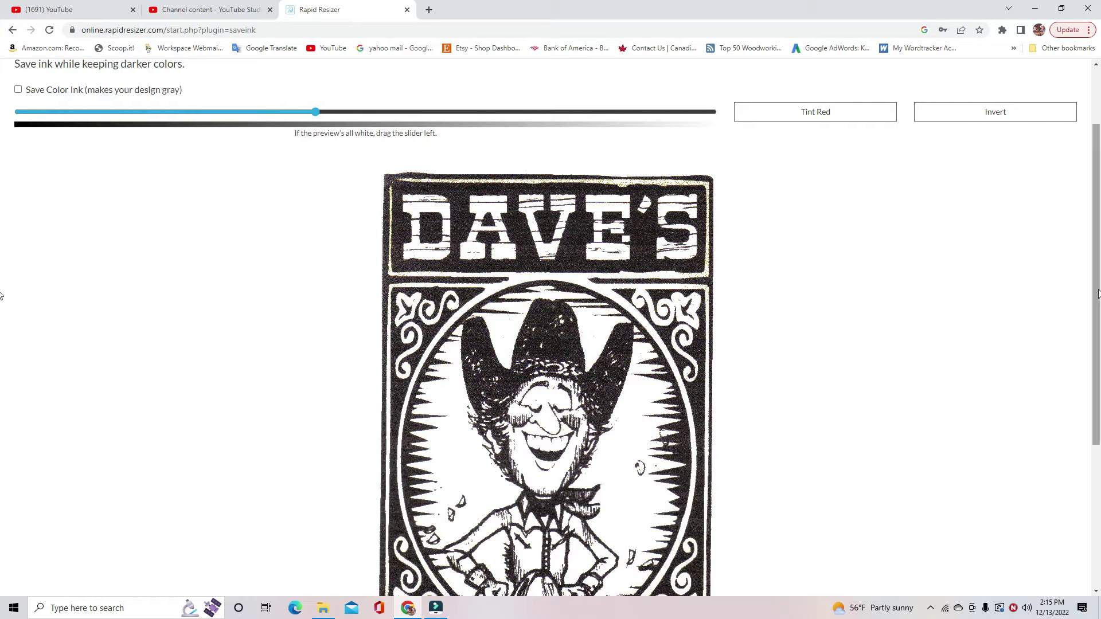
{"action": "scroll", "coordinate": [1, 291], "scroll_direction": "up", "scroll_amount": 2}
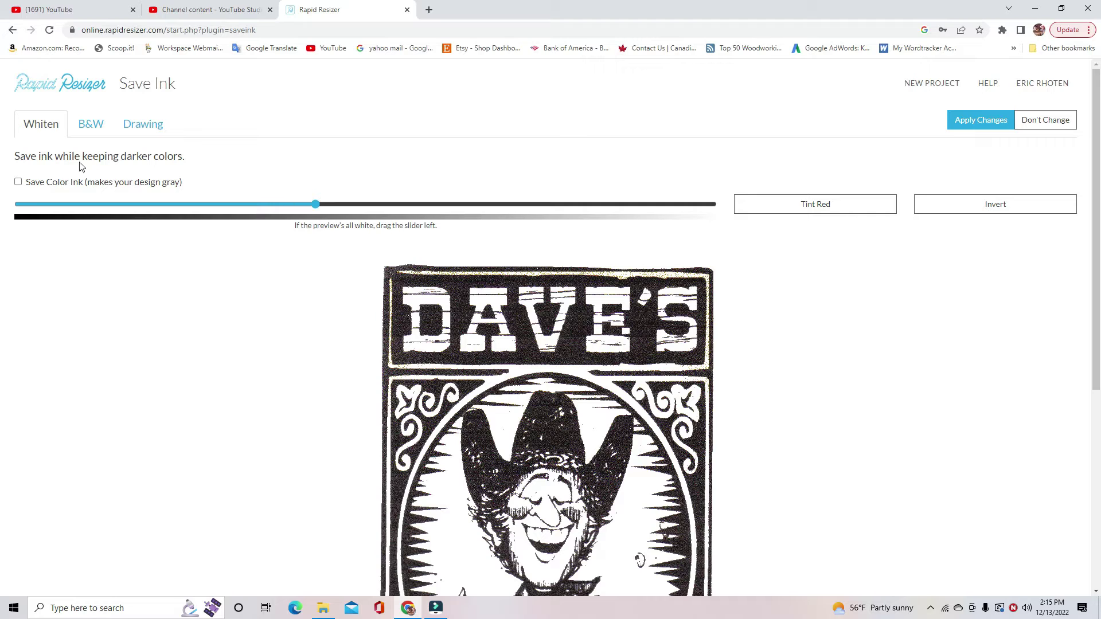
- Try Save Ink's line drawing conversion with all edges turned black at several threshold levels
{"action": "left_click", "coordinate": [140, 132]}
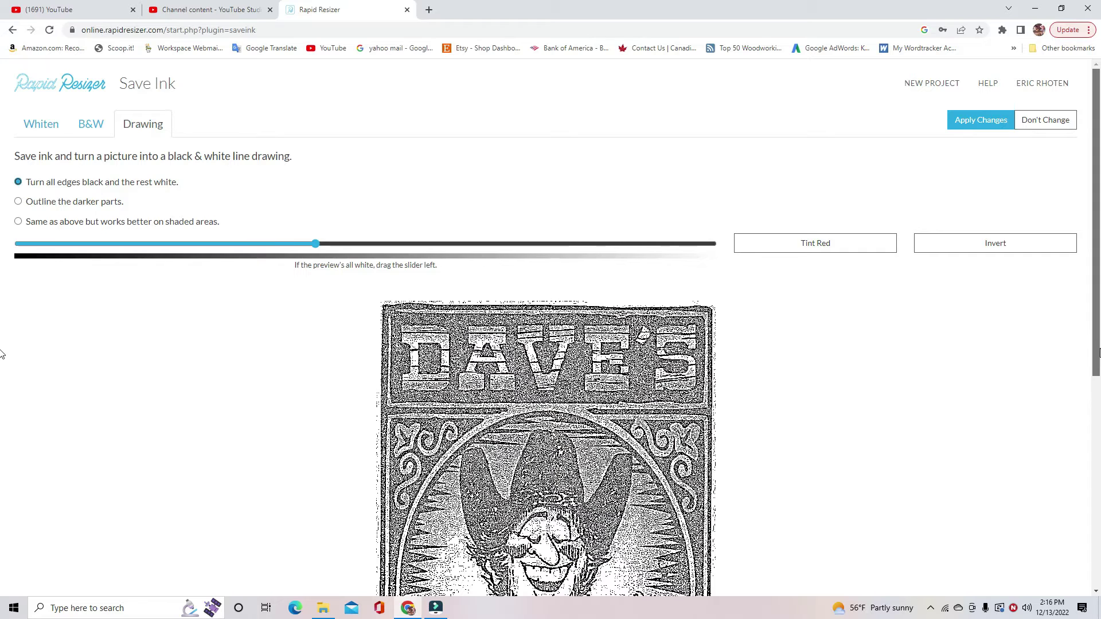
{"action": "scroll", "coordinate": [4, 350], "scroll_direction": "down", "scroll_amount": 2}
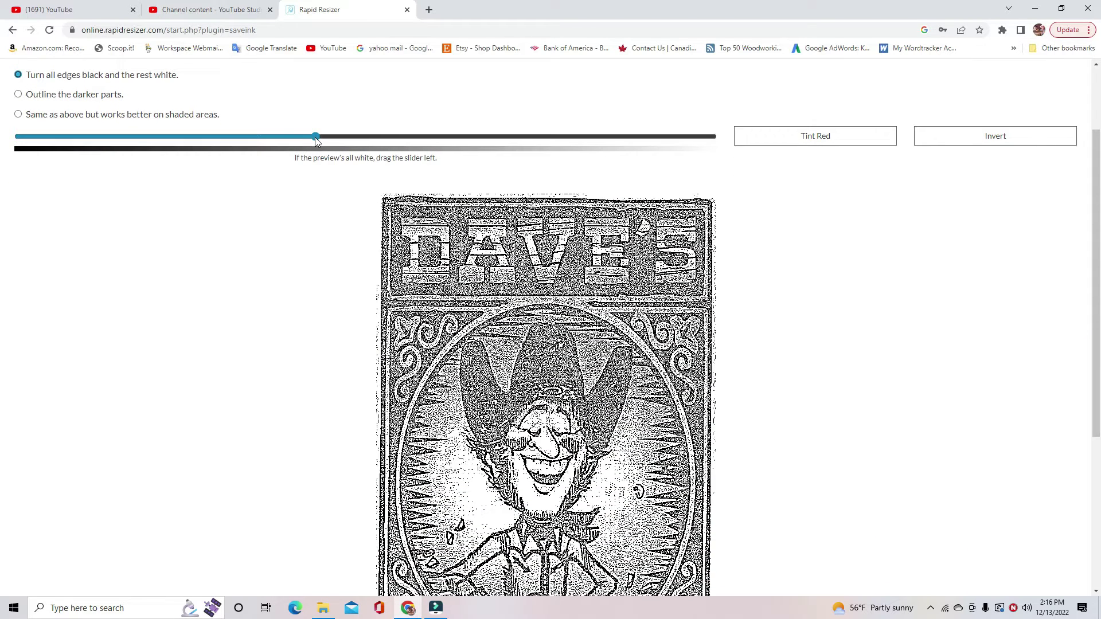
{"action": "left_click_drag", "start_coordinate": [316, 137], "coordinate": [419, 152]}
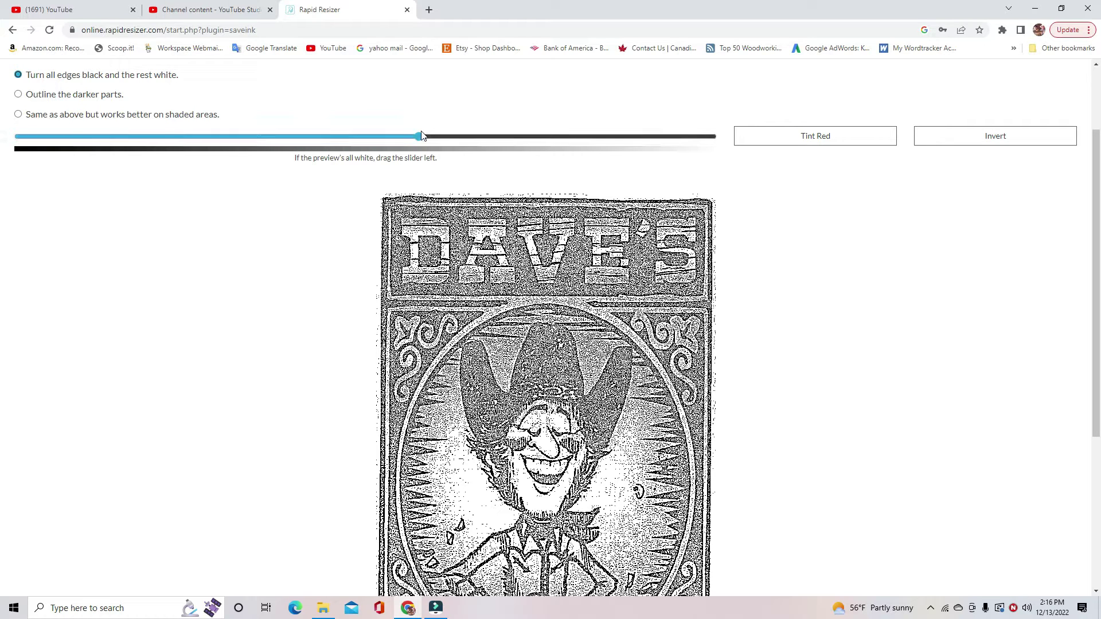
{"action": "left_click_drag", "start_coordinate": [416, 136], "coordinate": [560, 137]}
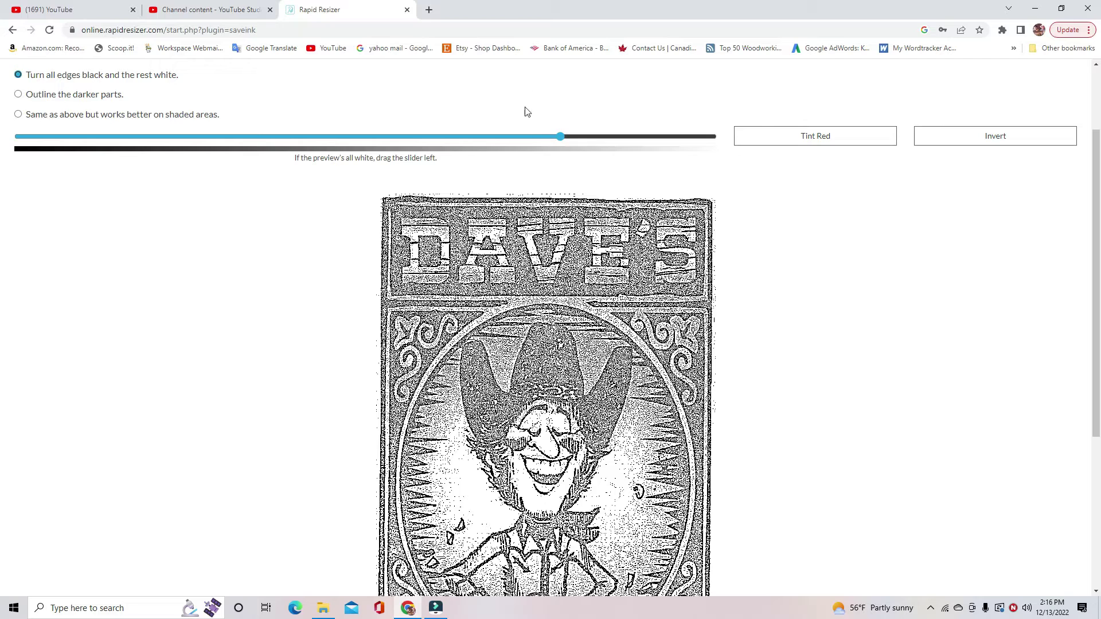
{"action": "left_click_drag", "start_coordinate": [559, 140], "coordinate": [696, 160]}
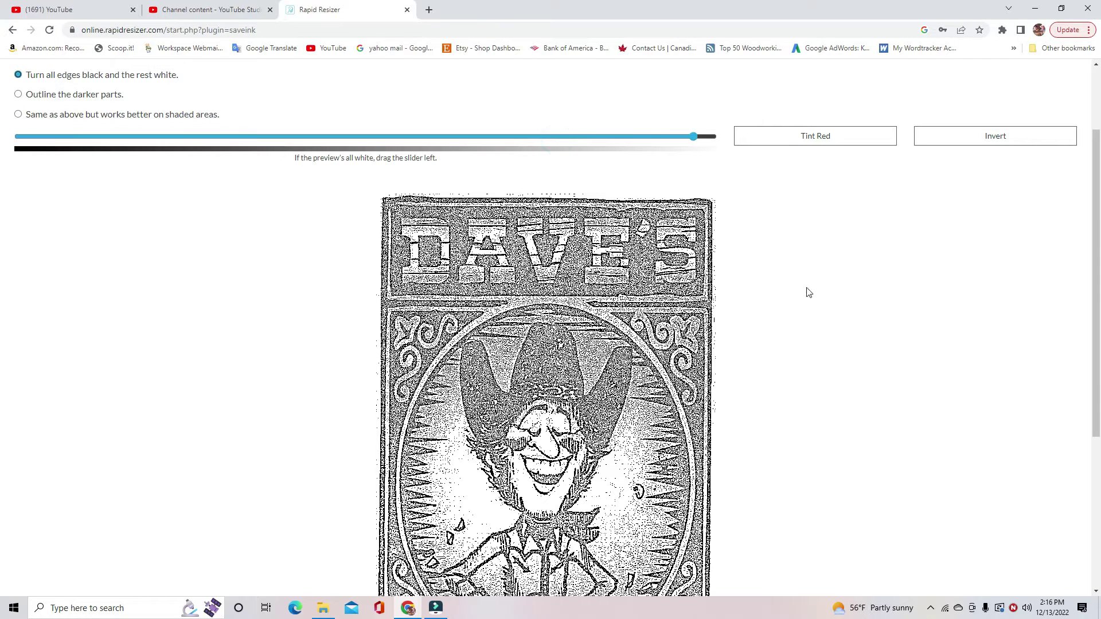
{"action": "left_click_drag", "start_coordinate": [692, 137], "coordinate": [305, 138]}
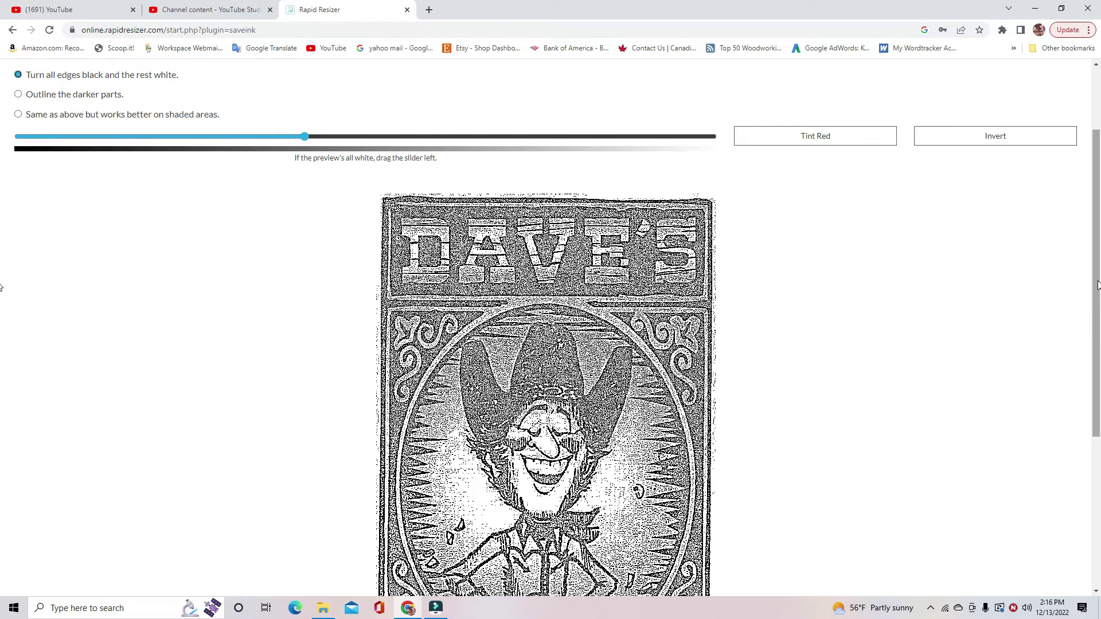
- Try inverting the line drawing, revert the inversion, and discard all Save Ink changes
{"action": "scroll", "coordinate": [2, 266], "scroll_direction": "up", "scroll_amount": 1}
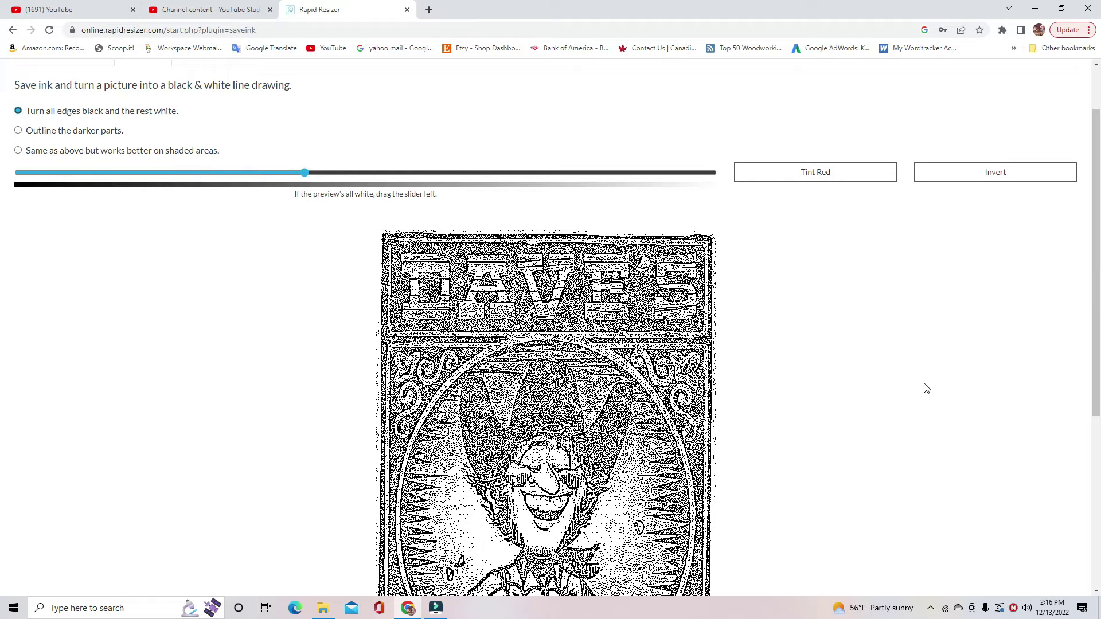
{"action": "left_click", "coordinate": [990, 178]}
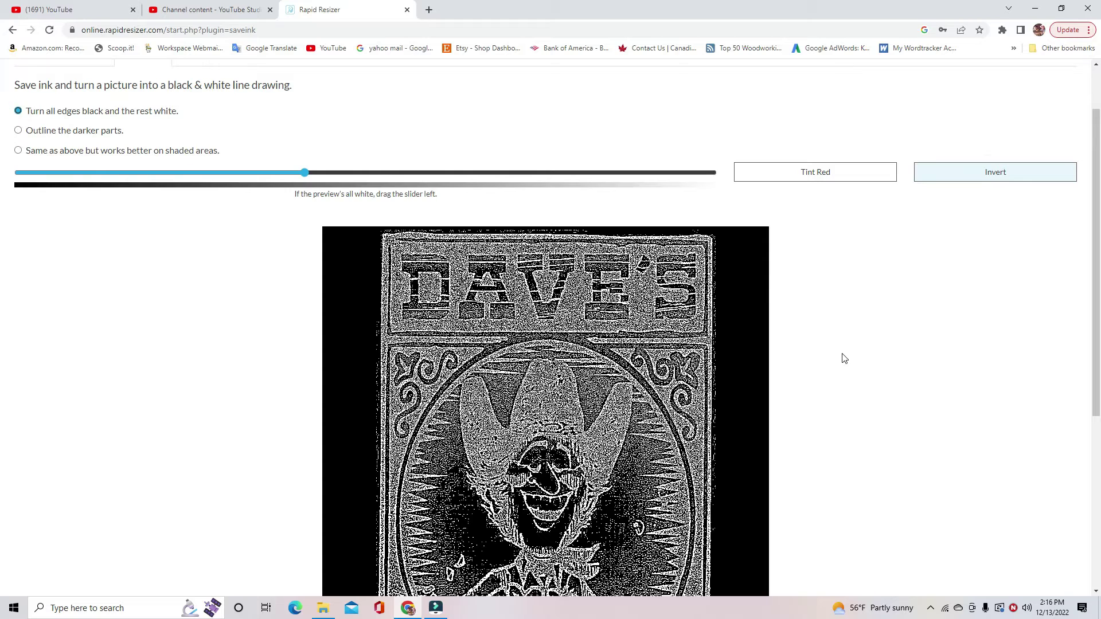
{"action": "scroll", "coordinate": [1096, 318], "scroll_direction": "down", "scroll_amount": 3}
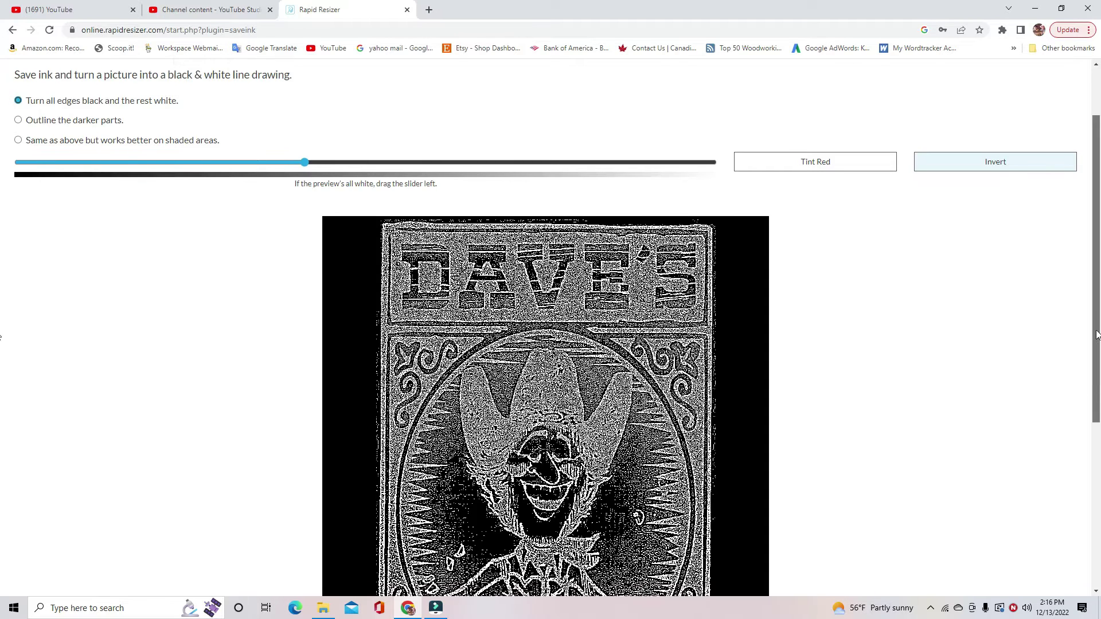
{"action": "scroll", "coordinate": [1097, 404], "scroll_direction": "up", "scroll_amount": 4}
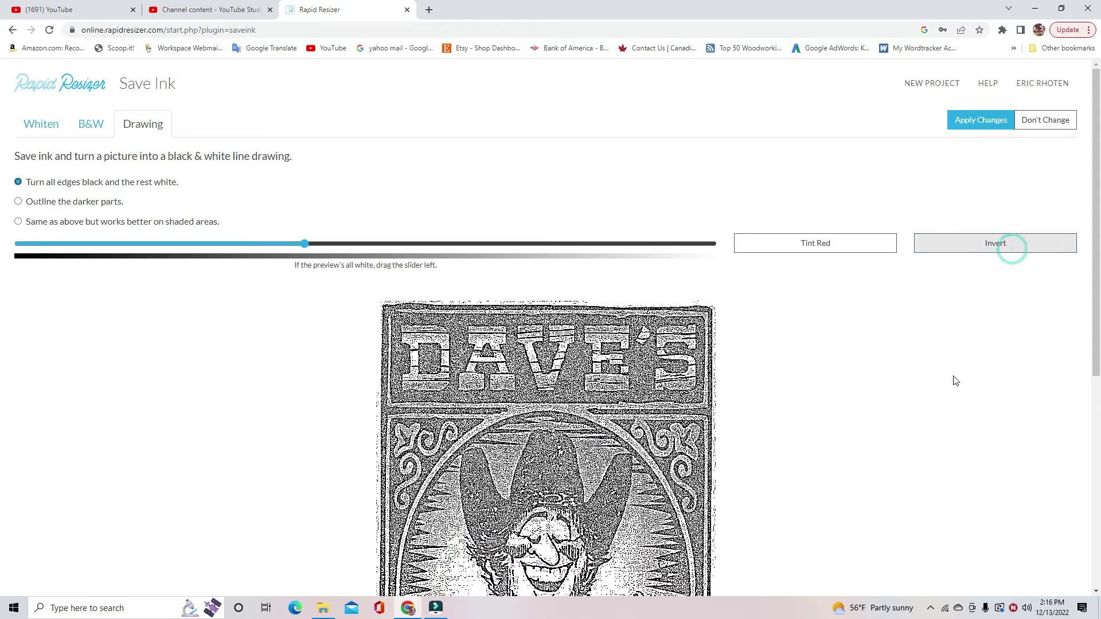
{"action": "left_click", "coordinate": [1036, 121]}
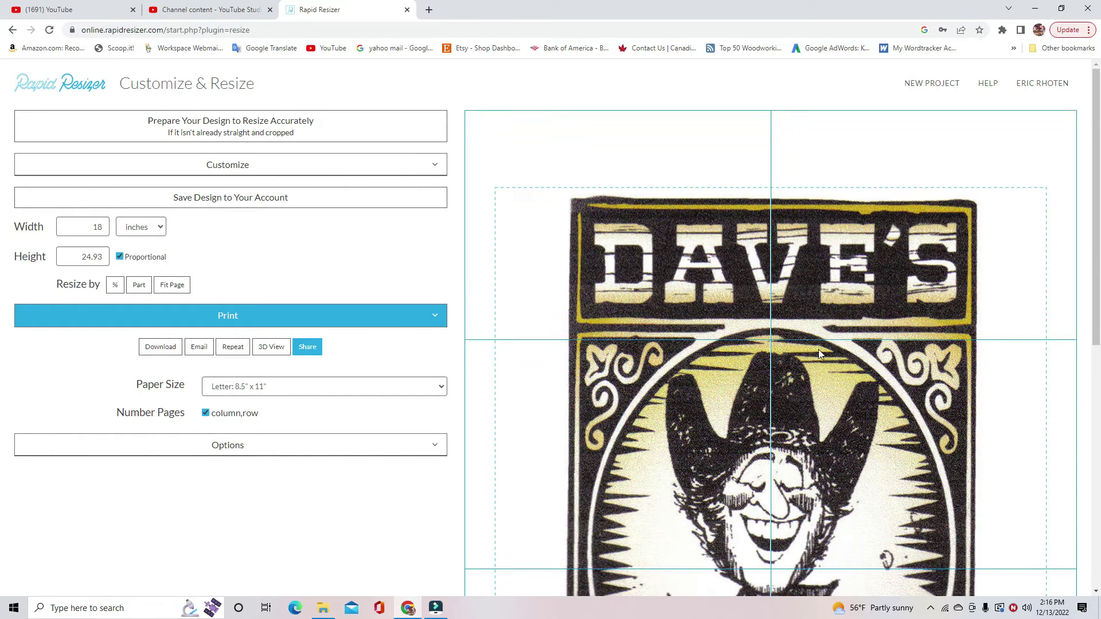
- Set the design's height to 12 inches with proportional scaling on
{"action": "left_click", "coordinate": [107, 260]}
{"action": "key", "text": "BackSpace"}
{"action": "key", "text": "BackSpace"}
{"action": "key", "text": "BackSpace"}
{"action": "key", "text": "BackSpace"}
{"action": "type", "text": "12"}
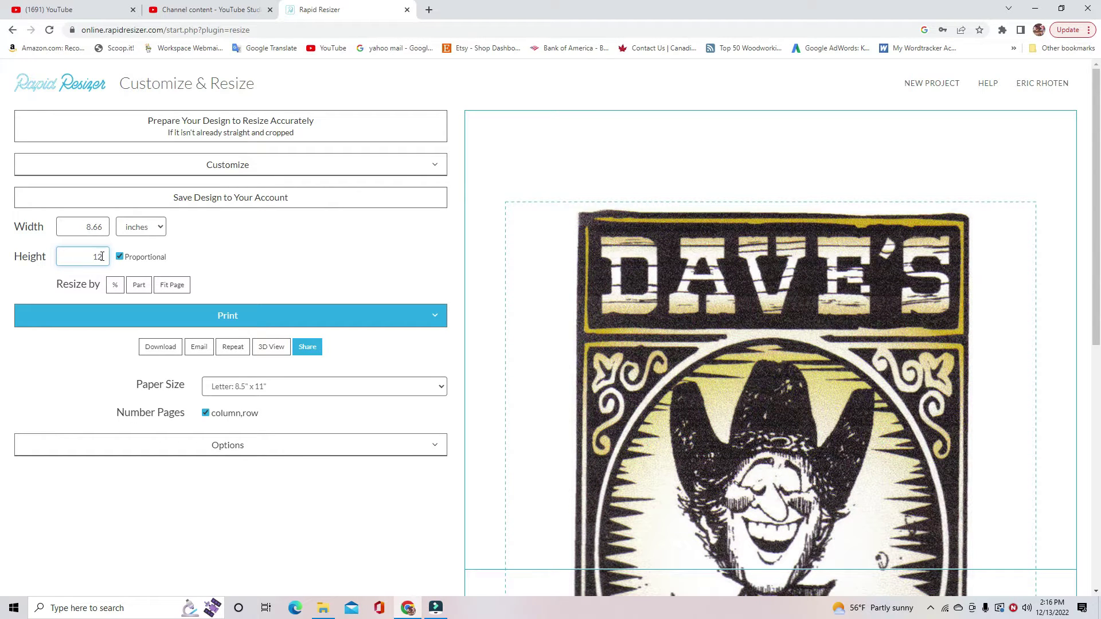
- Set the design's height to 24 inches with proportional scaling on and check the page preview
{"action": "type", "text": "24"}
{"action": "left_click", "coordinate": [238, 257]}
{"action": "scroll", "coordinate": [819, 338], "scroll_direction": "down", "scroll_amount": 1}
{"action": "scroll", "coordinate": [819, 336], "scroll_direction": "up", "scroll_amount": 1}
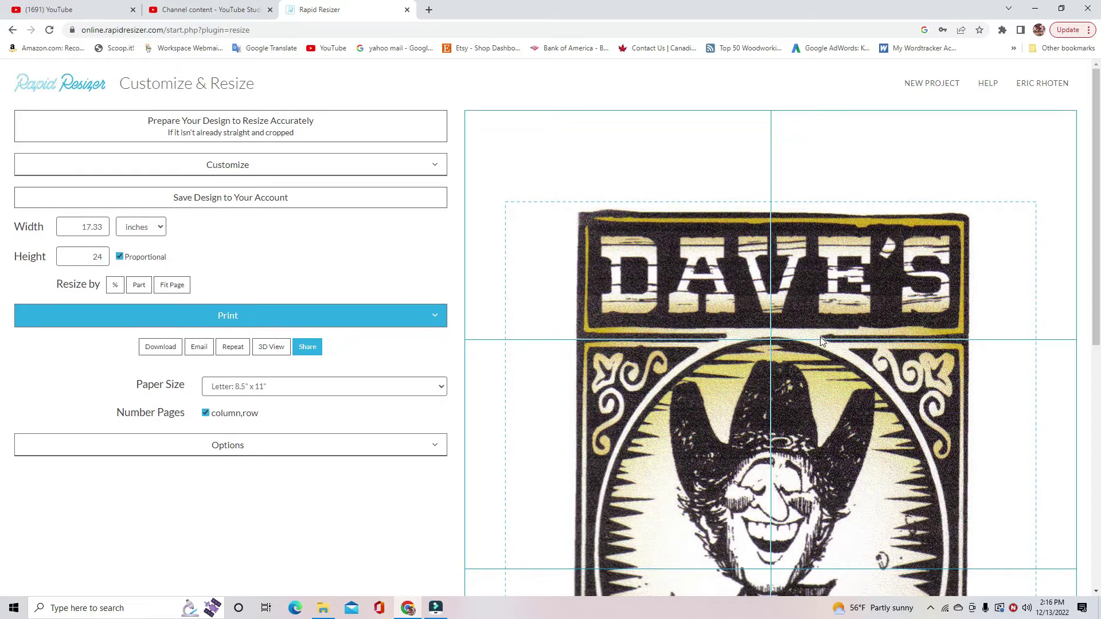
- Mirror the design horizontally with the Rotate or Mirror tool and apply the change
{"action": "left_click", "coordinate": [333, 166]}
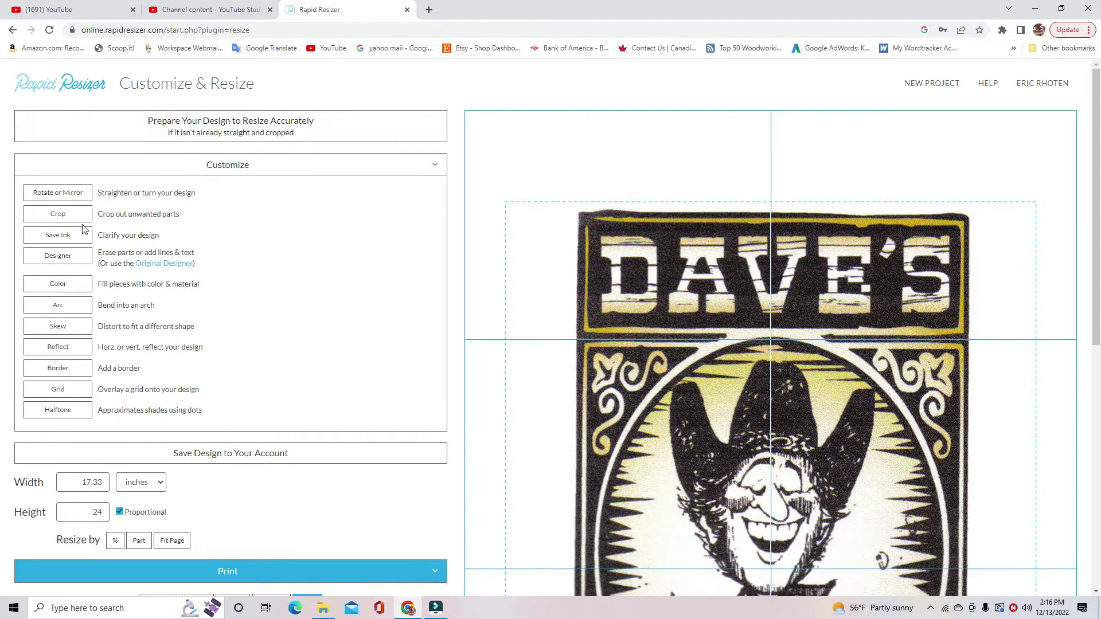
{"action": "left_click", "coordinate": [57, 193]}
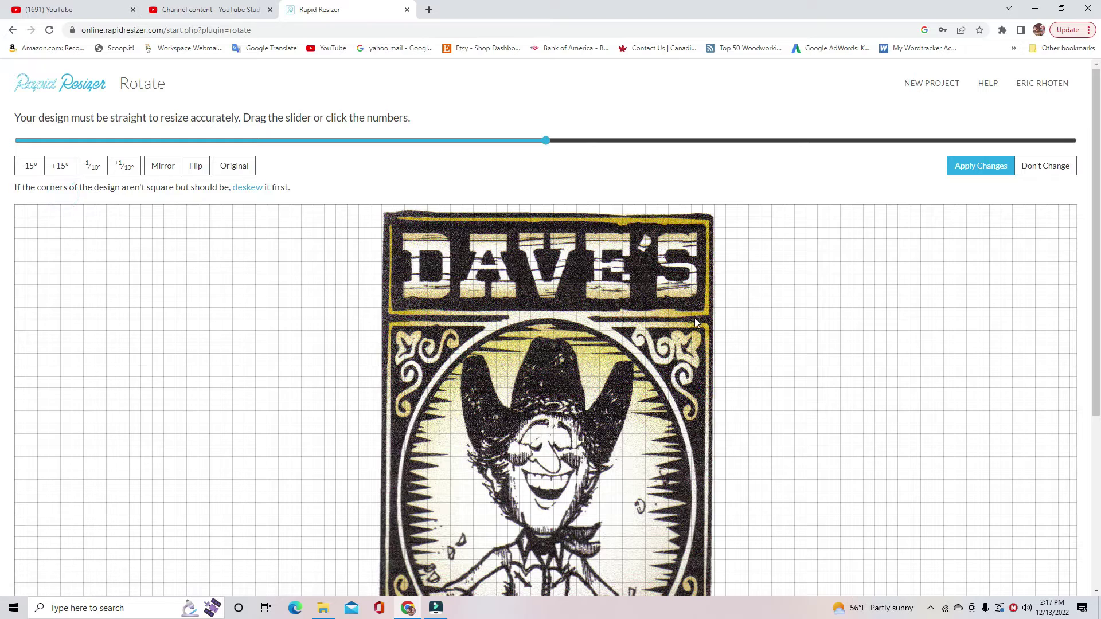
{"action": "scroll", "coordinate": [949, 344], "scroll_direction": "down", "scroll_amount": 1}
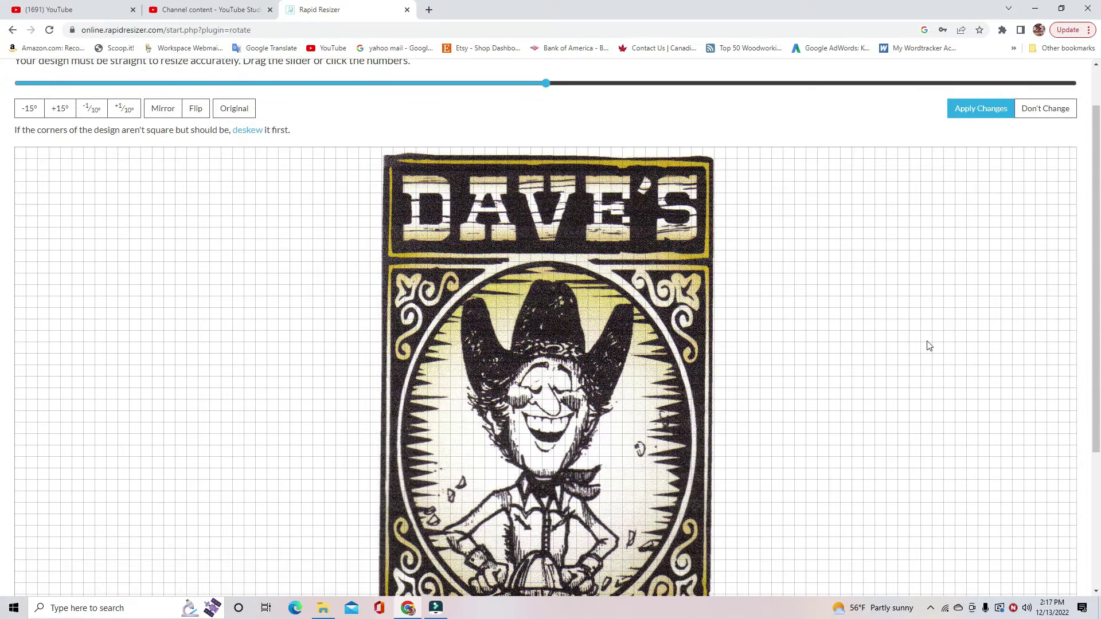
{"action": "scroll", "coordinate": [928, 346], "scroll_direction": "down", "scroll_amount": 1}
{"action": "scroll", "coordinate": [831, 361], "scroll_direction": "up", "scroll_amount": 1}
{"action": "left_click", "coordinate": [163, 111]}
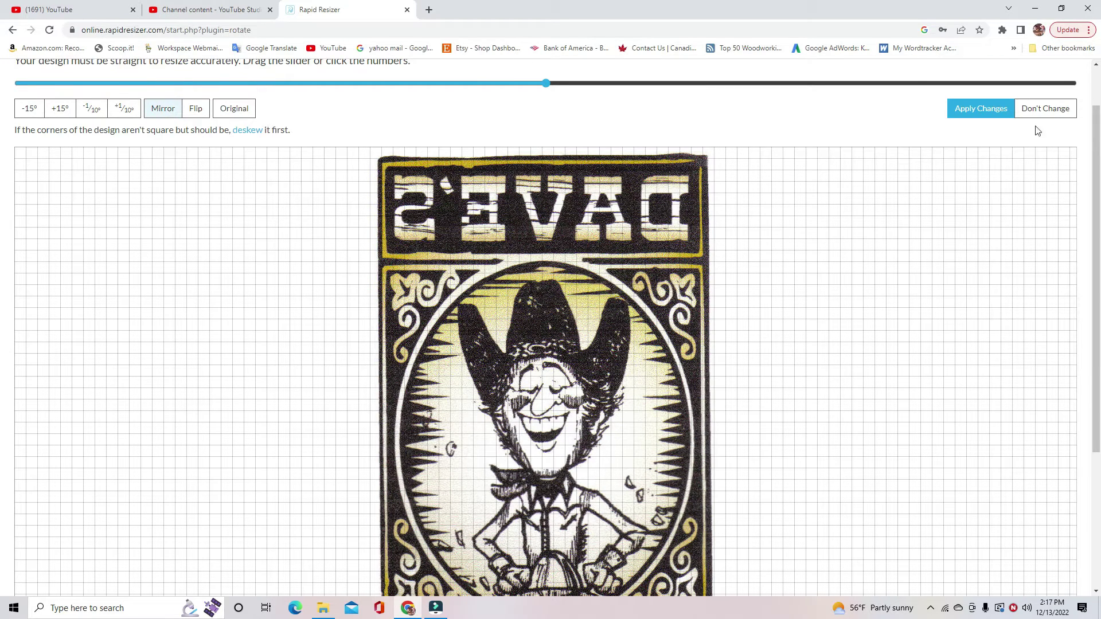
{"action": "left_click", "coordinate": [998, 111]}
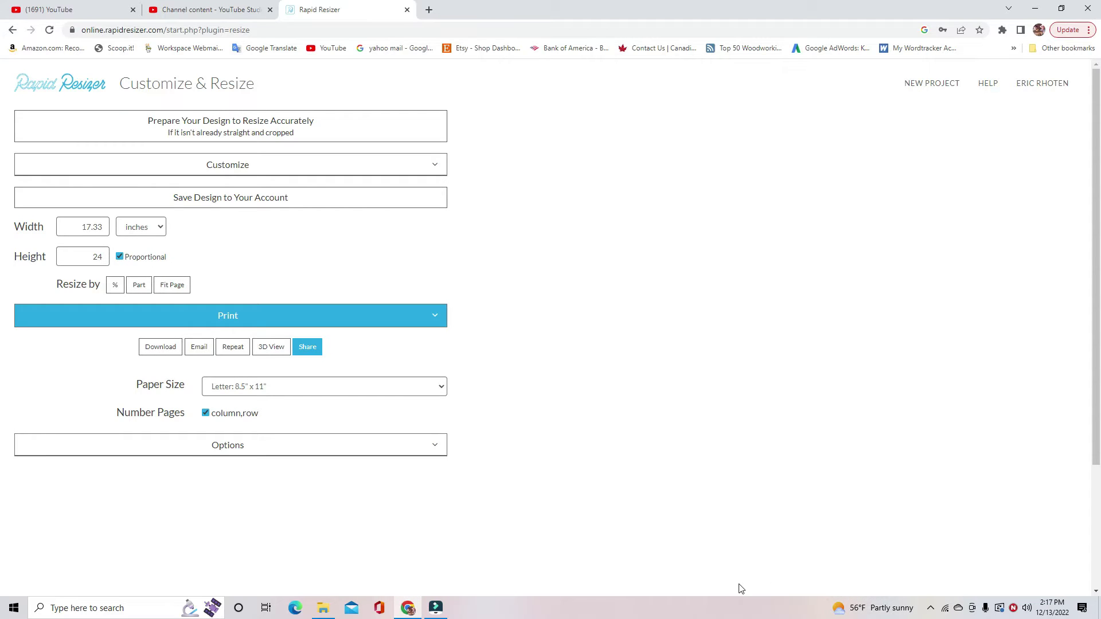
- Look over the mirrored design's page layout and generate its tiled Letter-size pages for printing
{"action": "scroll", "coordinate": [570, 466], "scroll_direction": "down", "scroll_amount": 1}
{"action": "scroll", "coordinate": [571, 465], "scroll_direction": "down", "scroll_amount": 3}
{"action": "scroll", "coordinate": [568, 462], "scroll_direction": "up", "scroll_amount": 2}
{"action": "scroll", "coordinate": [565, 459], "scroll_direction": "down", "scroll_amount": 2}
{"action": "scroll", "coordinate": [559, 453], "scroll_direction": "up", "scroll_amount": 4}
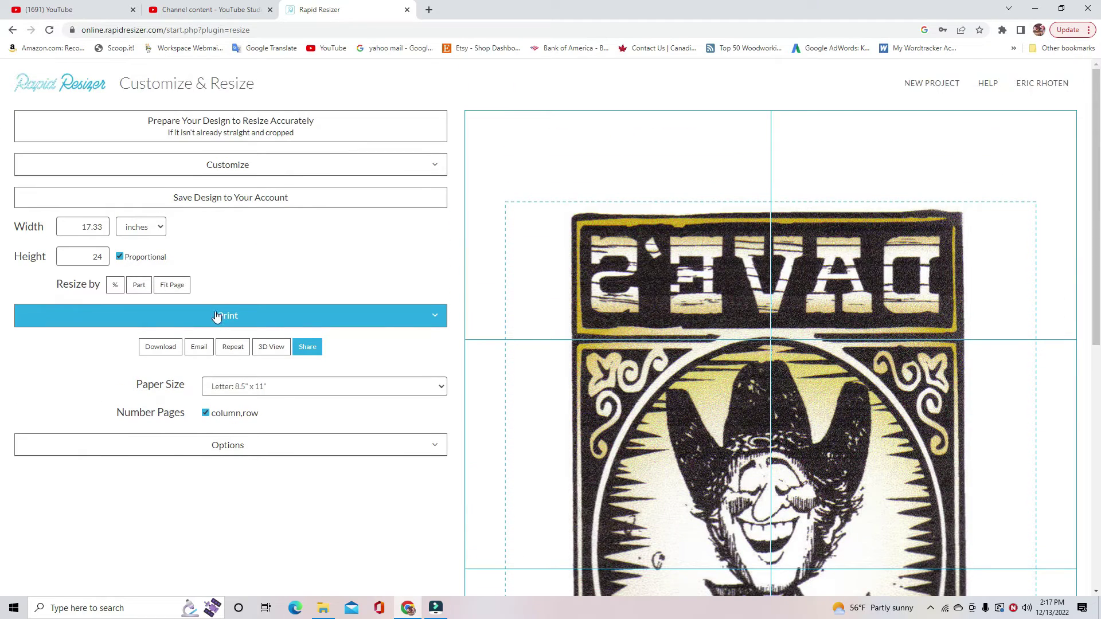
{"action": "left_click", "coordinate": [220, 315]}
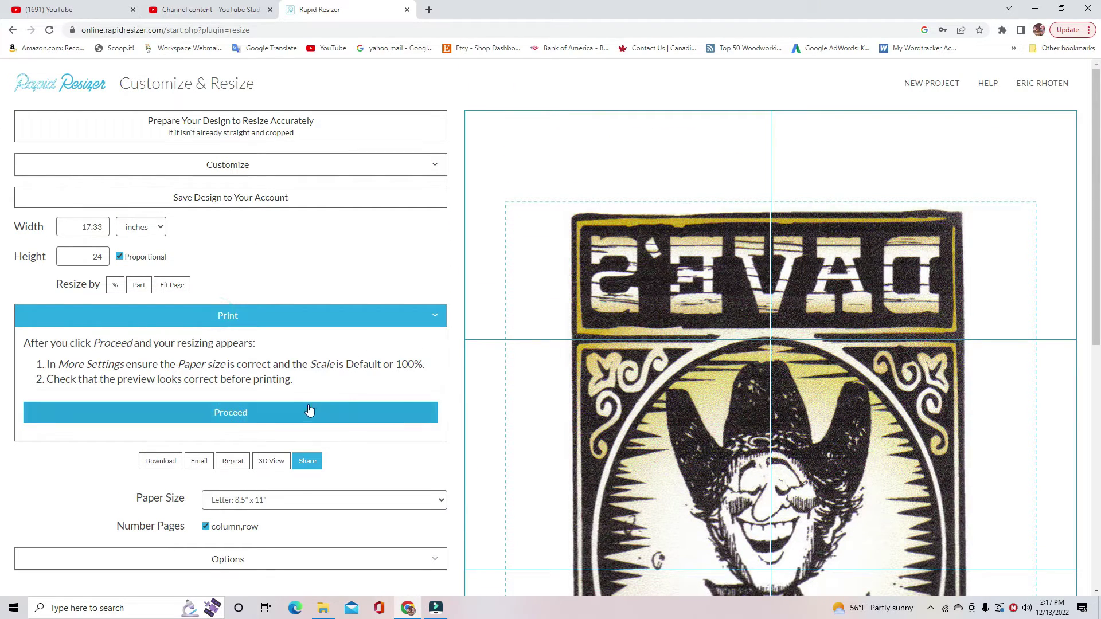
{"action": "left_click", "coordinate": [303, 414]}
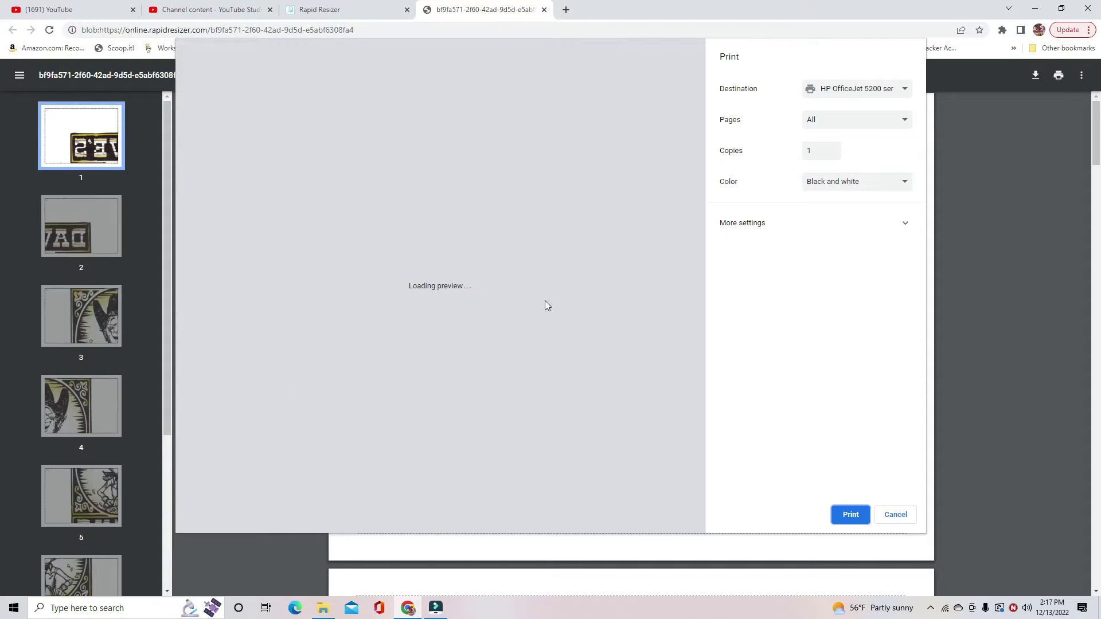
- Examine all the numbered tiles in the print preview, cancel printing, and close the generated PDF
{"action": "scroll", "coordinate": [540, 283], "scroll_direction": "down", "scroll_amount": 1}
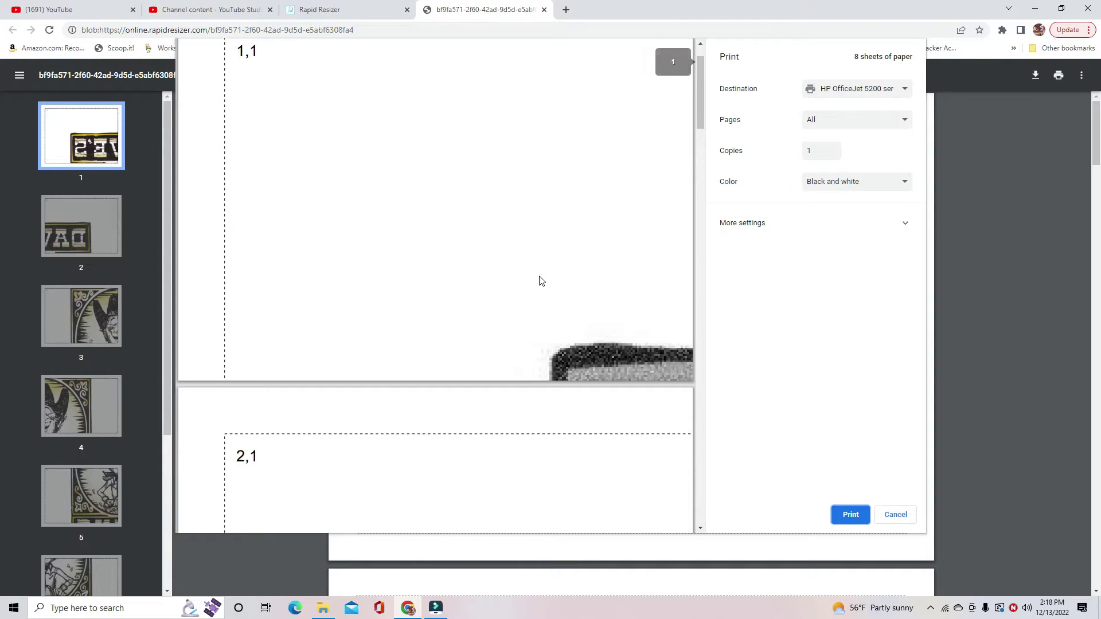
{"action": "scroll", "coordinate": [617, 191], "scroll_direction": "down", "scroll_amount": 7}
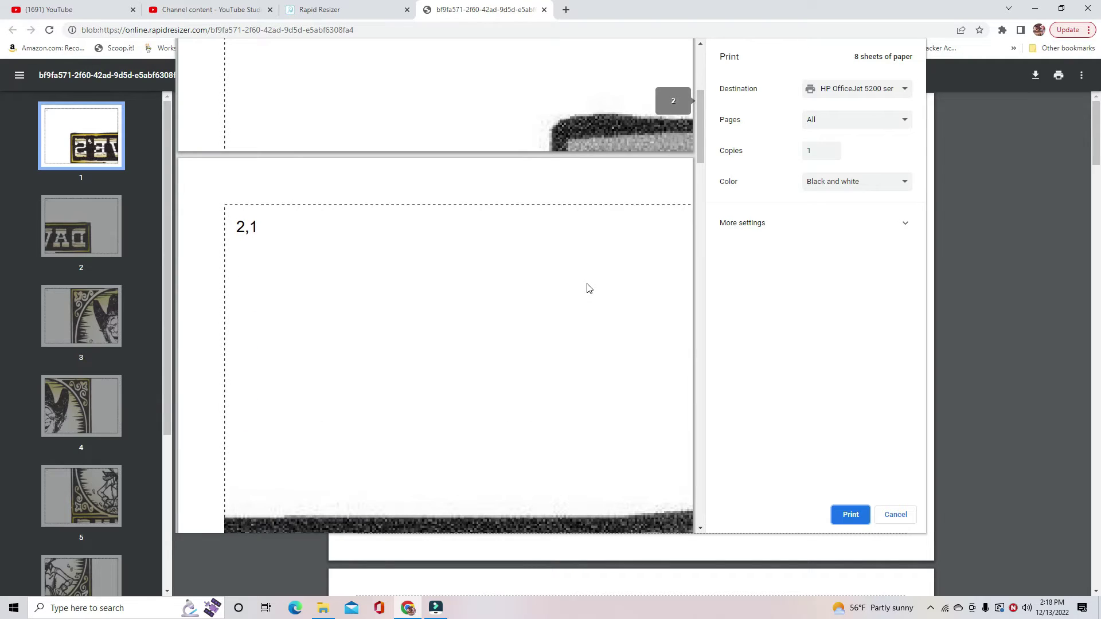
{"action": "scroll", "coordinate": [587, 287], "scroll_direction": "down", "scroll_amount": 3}
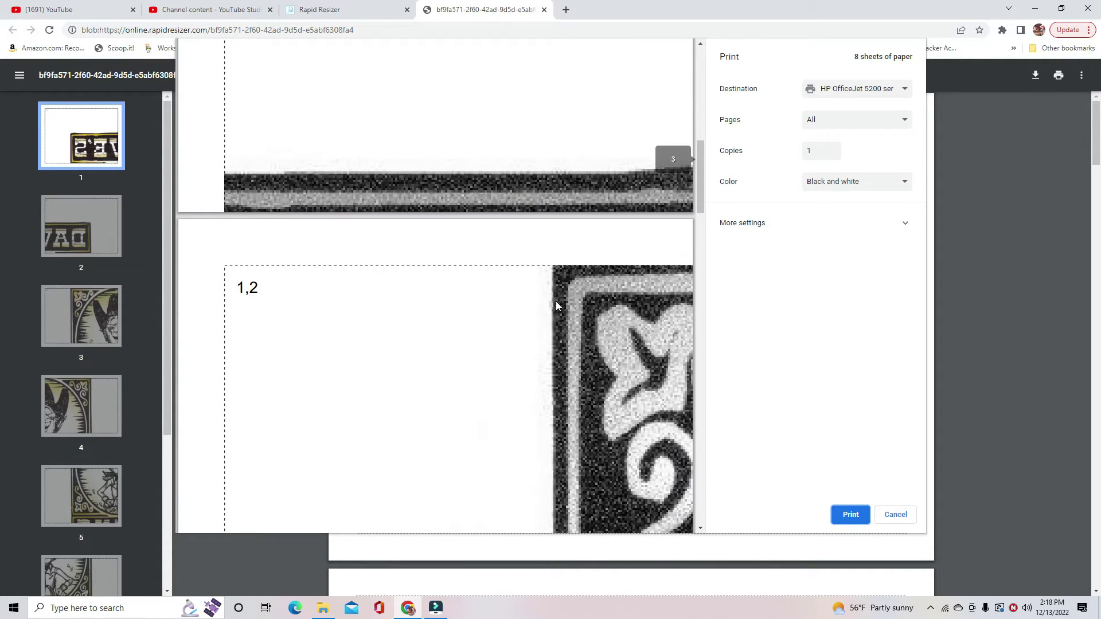
{"action": "scroll", "coordinate": [556, 304], "scroll_direction": "down", "scroll_amount": 6}
{"action": "scroll", "coordinate": [555, 341], "scroll_direction": "down", "scroll_amount": 5}
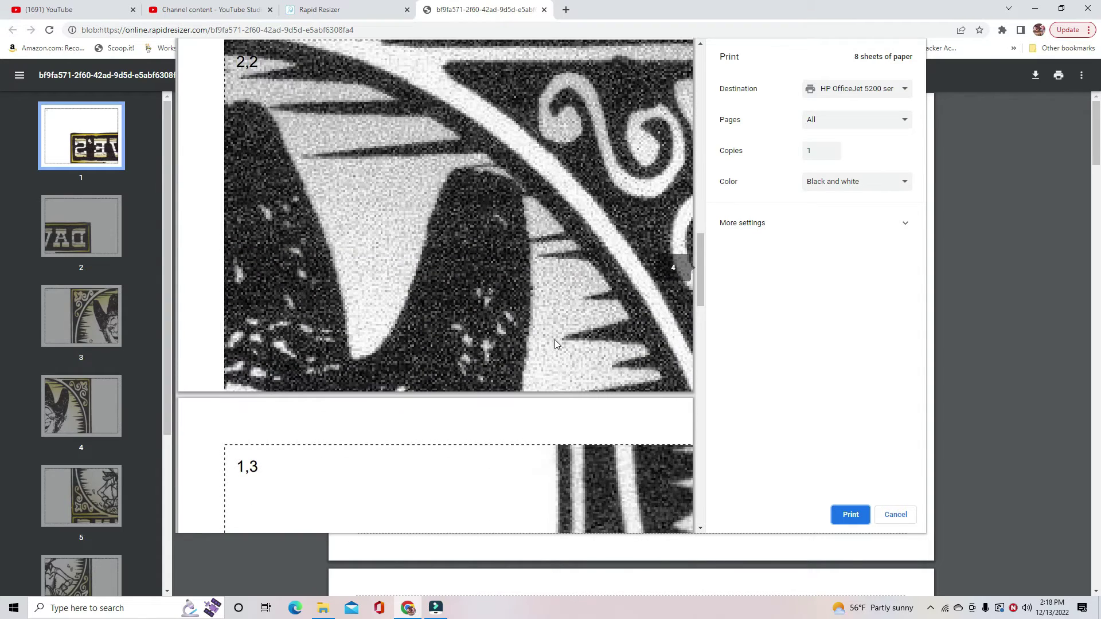
{"action": "scroll", "coordinate": [554, 341], "scroll_direction": "down", "scroll_amount": 10}
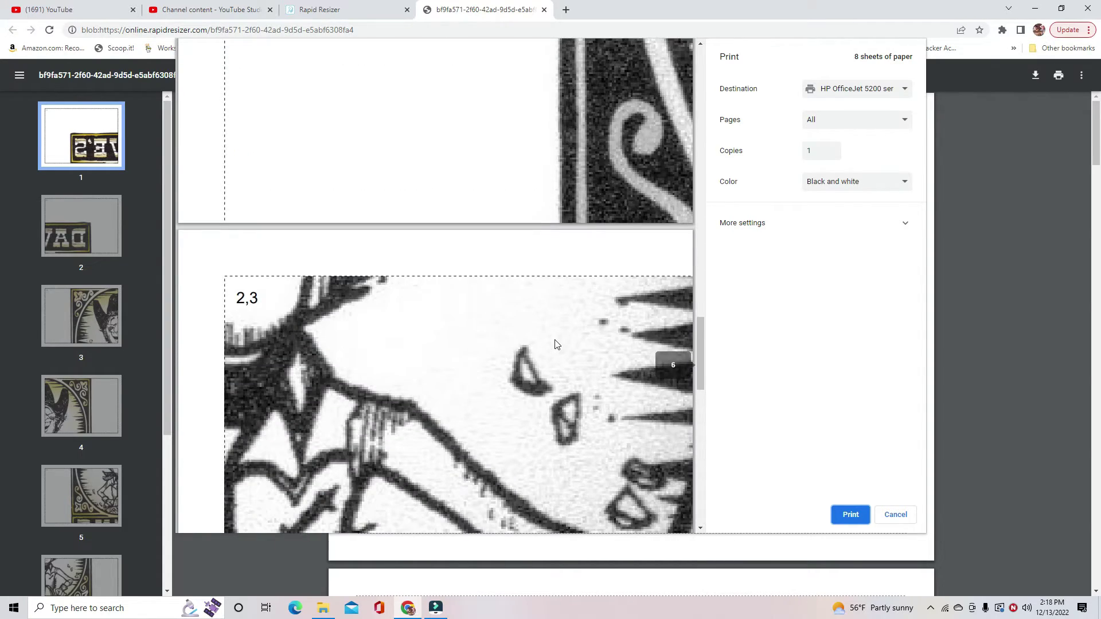
{"action": "scroll", "coordinate": [555, 343], "scroll_direction": "down", "scroll_amount": 10}
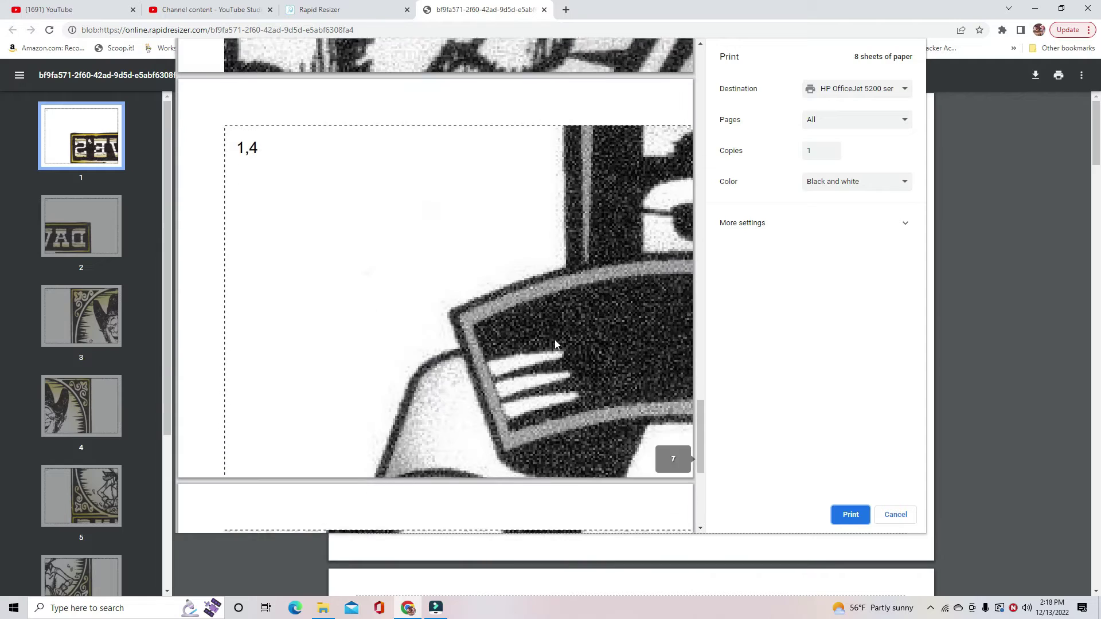
{"action": "scroll", "coordinate": [555, 343], "scroll_direction": "down", "scroll_amount": 6}
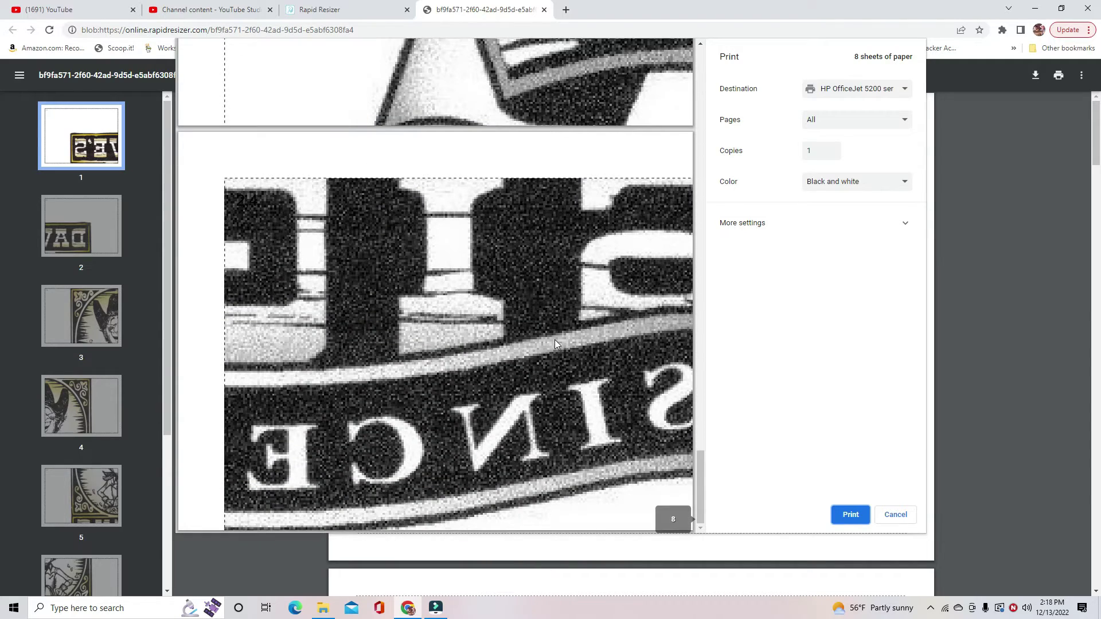
{"action": "scroll", "coordinate": [555, 344], "scroll_direction": "up", "scroll_amount": 15}
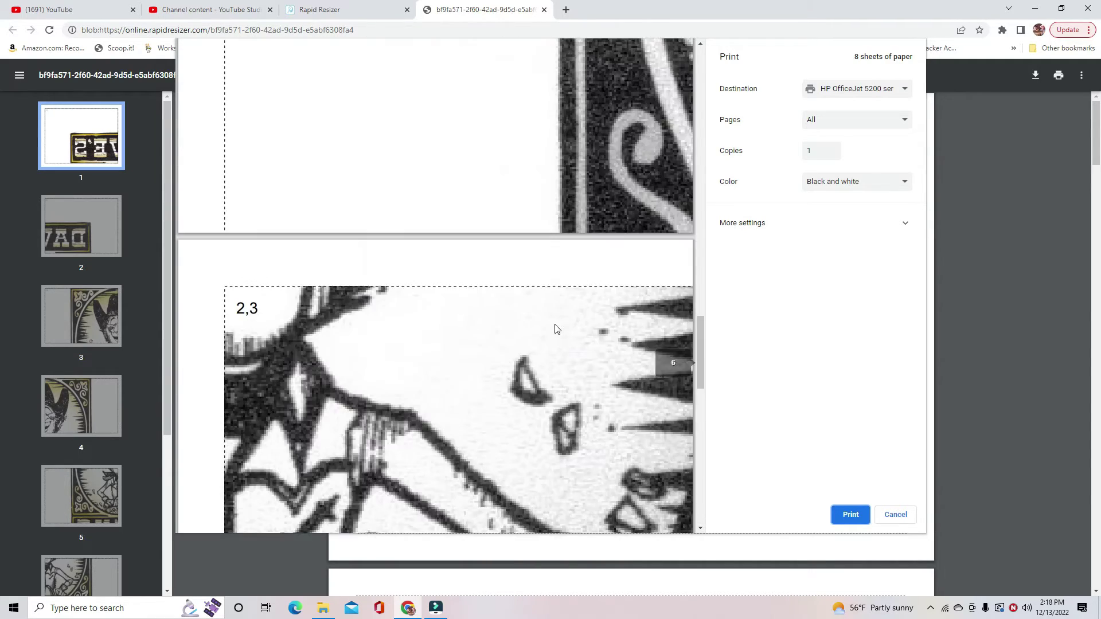
{"action": "key", "text": "Escape"}
{"action": "left_click", "coordinate": [544, 9]}
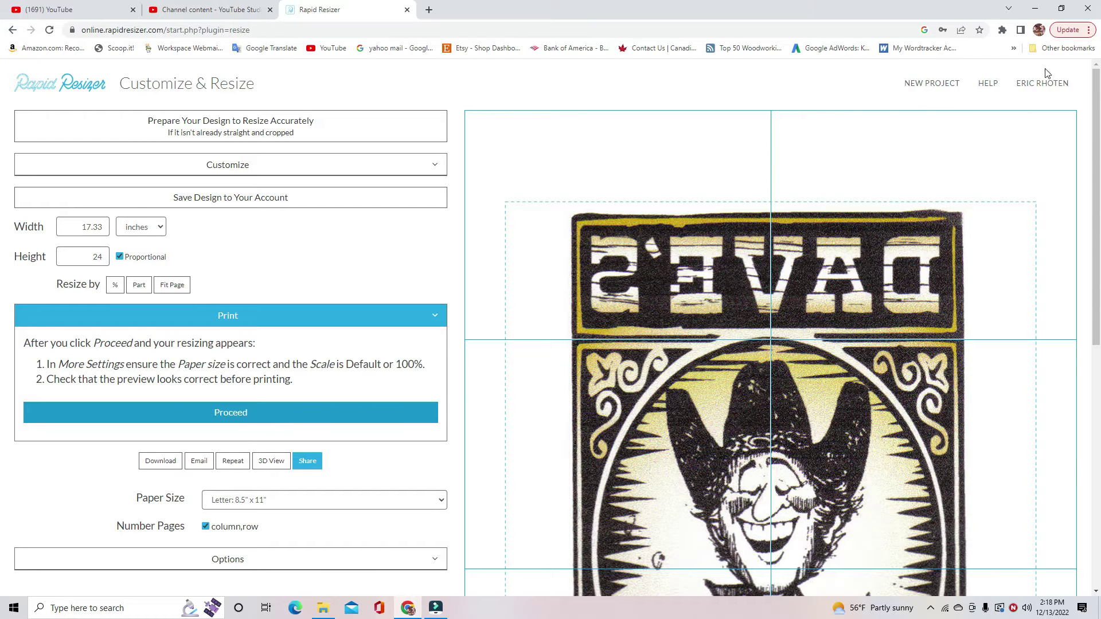
- Start a new project without saving the current design and load the Picture 030 photo from the Desktop
{"action": "left_click", "coordinate": [942, 85]}
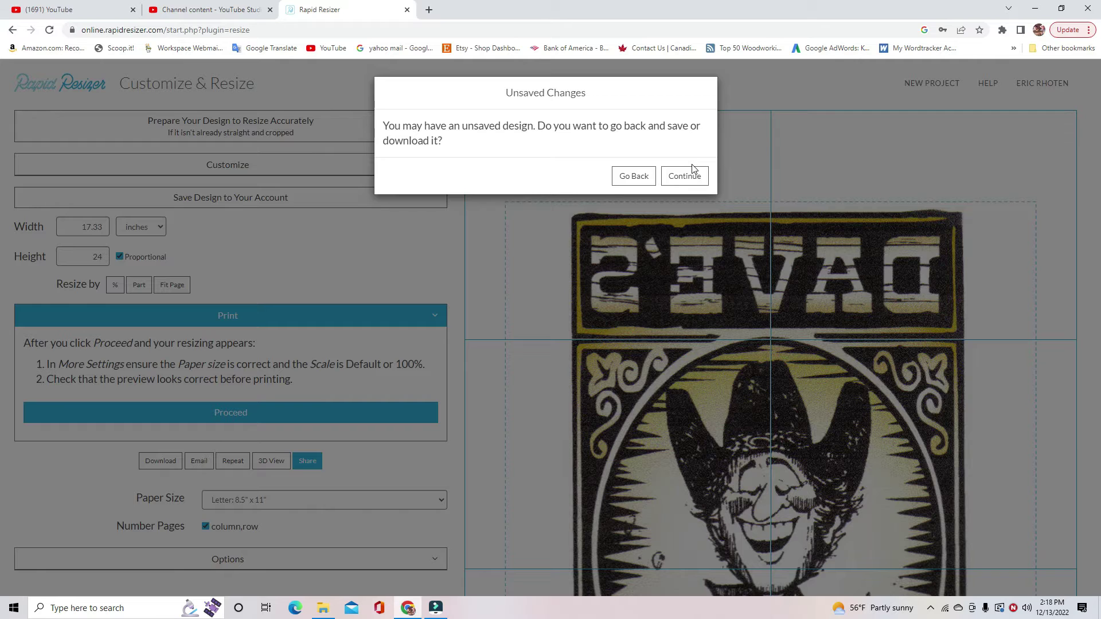
{"action": "left_click", "coordinate": [694, 175]}
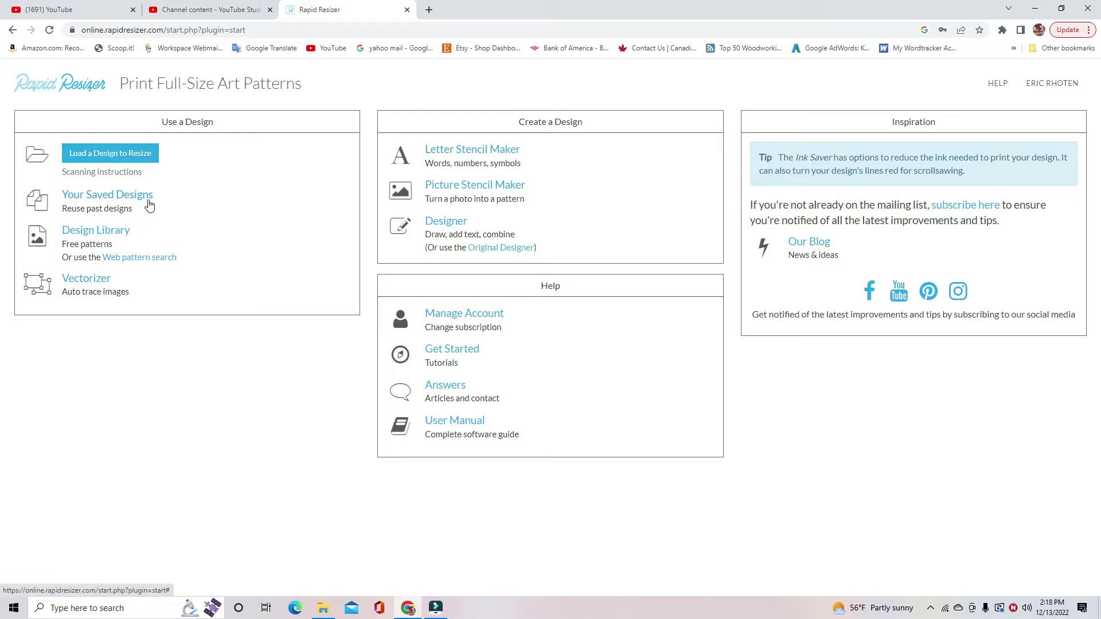
{"action": "left_click", "coordinate": [106, 153]}
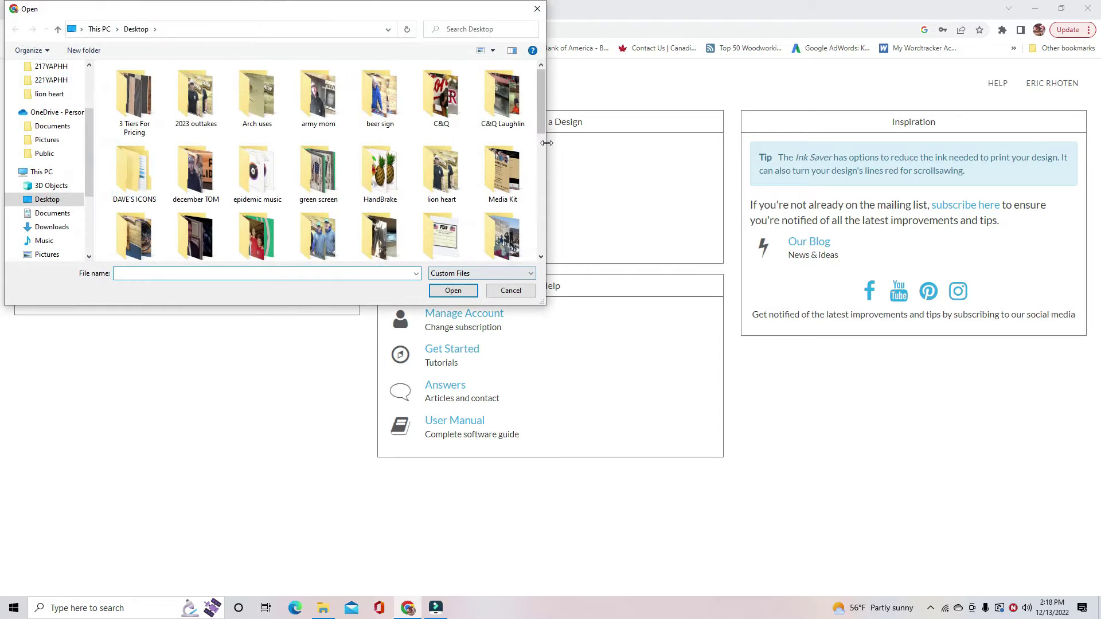
{"action": "left_click_drag", "start_coordinate": [537, 111], "coordinate": [545, 231]}
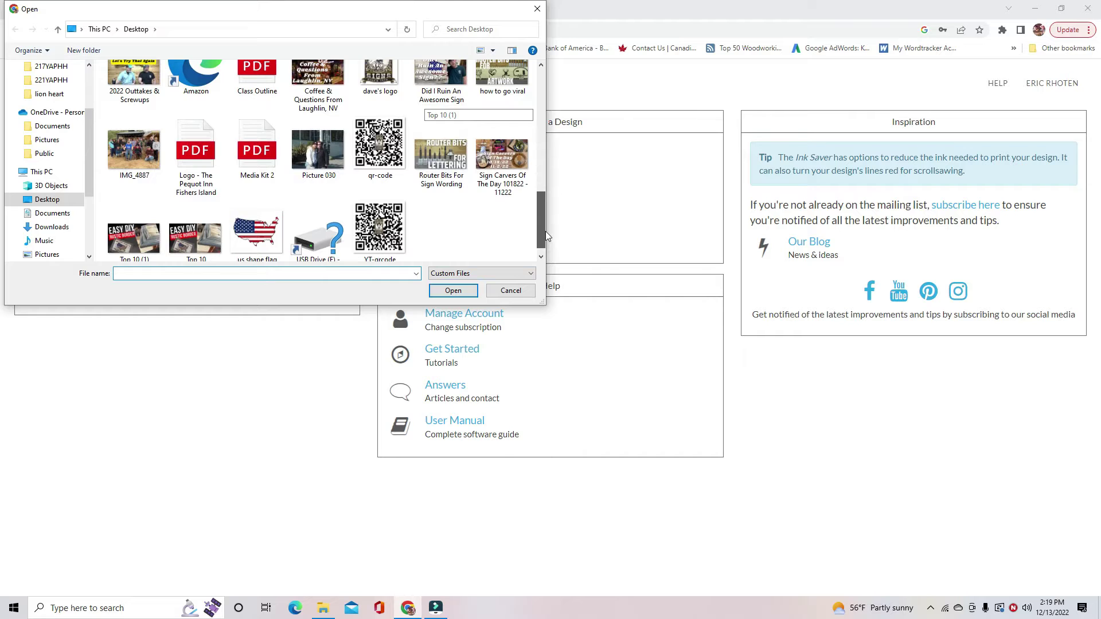
{"action": "double_click", "coordinate": [321, 153]}
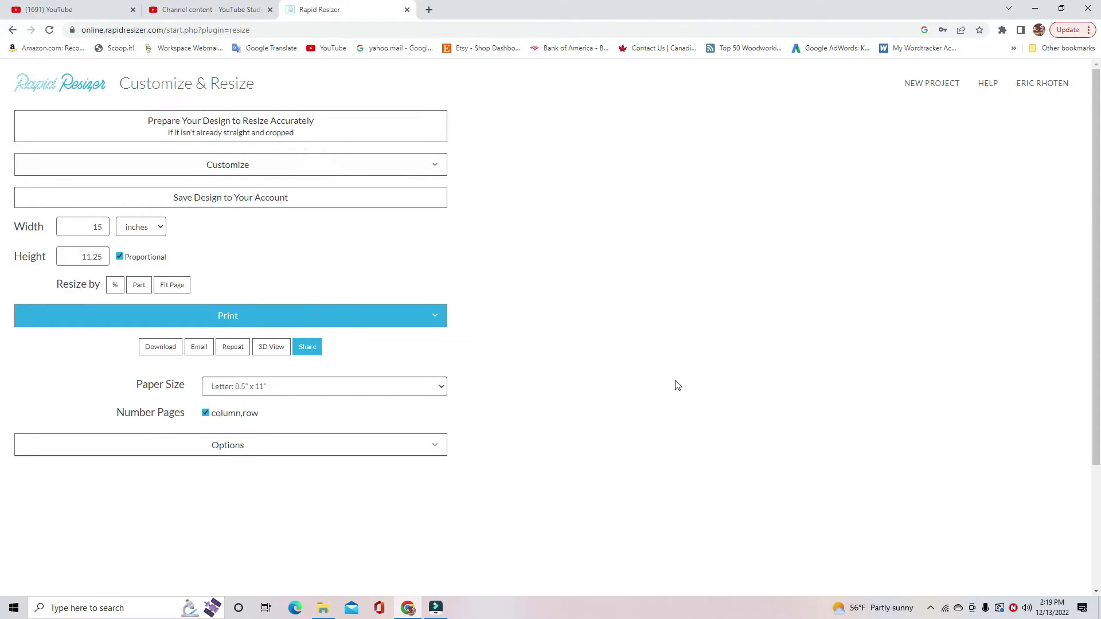
- Crop the photo to a rectangle about 8.9 by 8.6 inches around the two people and apply it
{"action": "left_click_drag", "start_coordinate": [1092, 318], "coordinate": [1077, 440]}
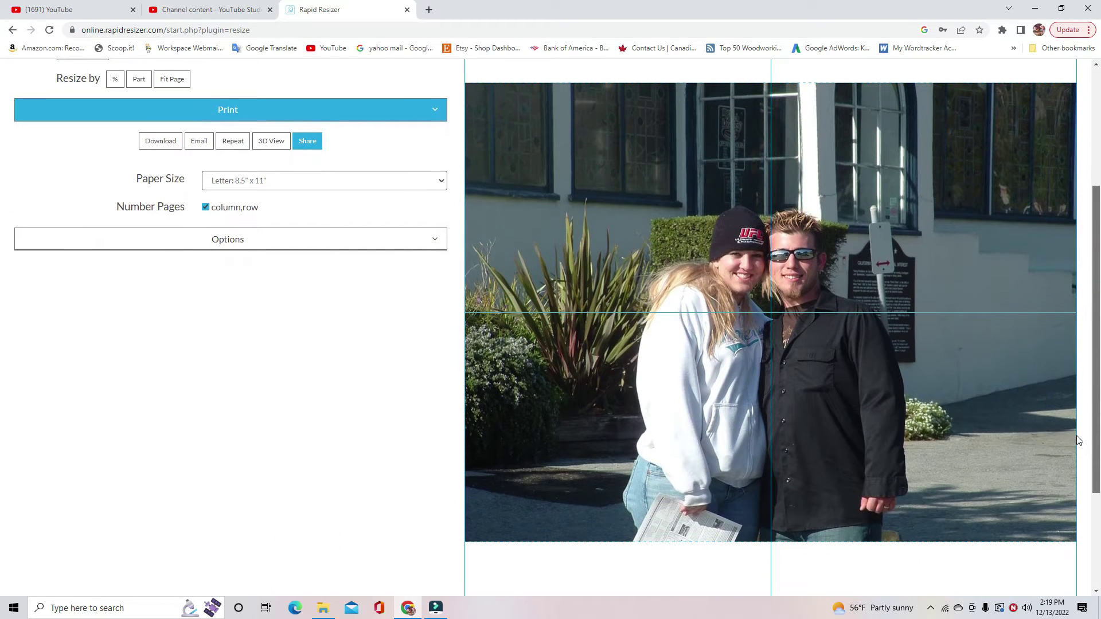
{"action": "left_click_drag", "start_coordinate": [1078, 440], "coordinate": [1081, 396]}
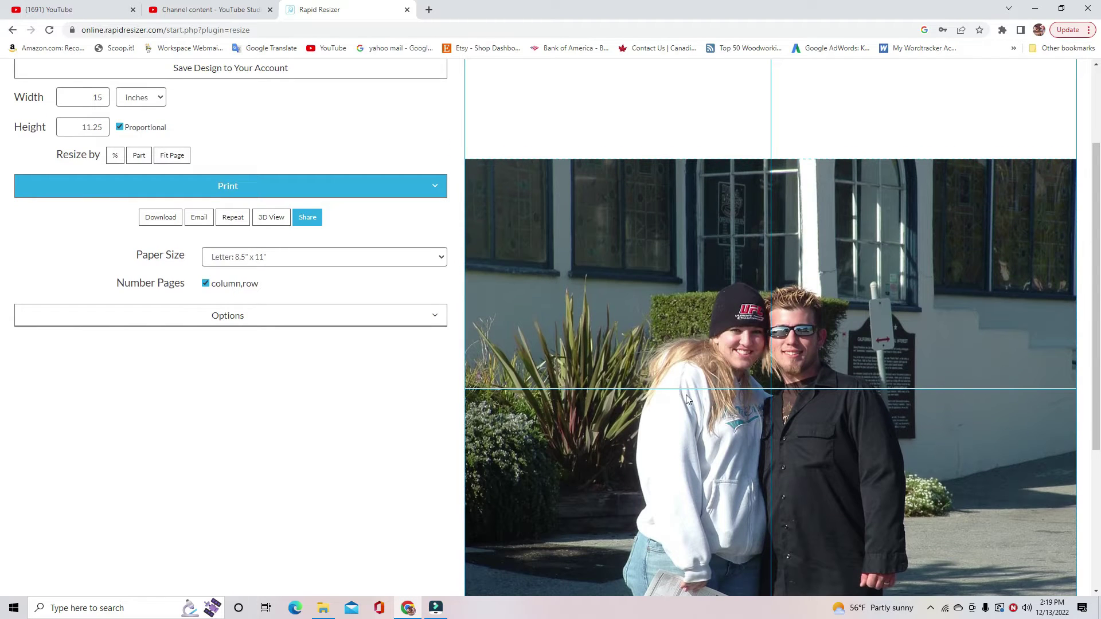
{"action": "scroll", "coordinate": [361, 337], "scroll_direction": "up", "scroll_amount": 3}
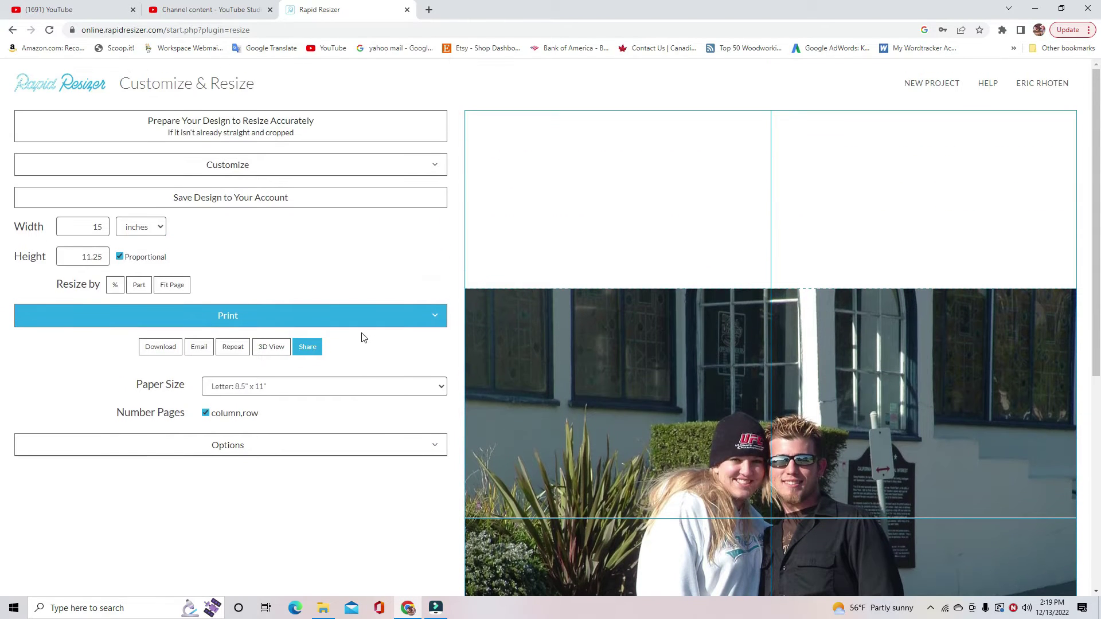
{"action": "left_click", "coordinate": [321, 166]}
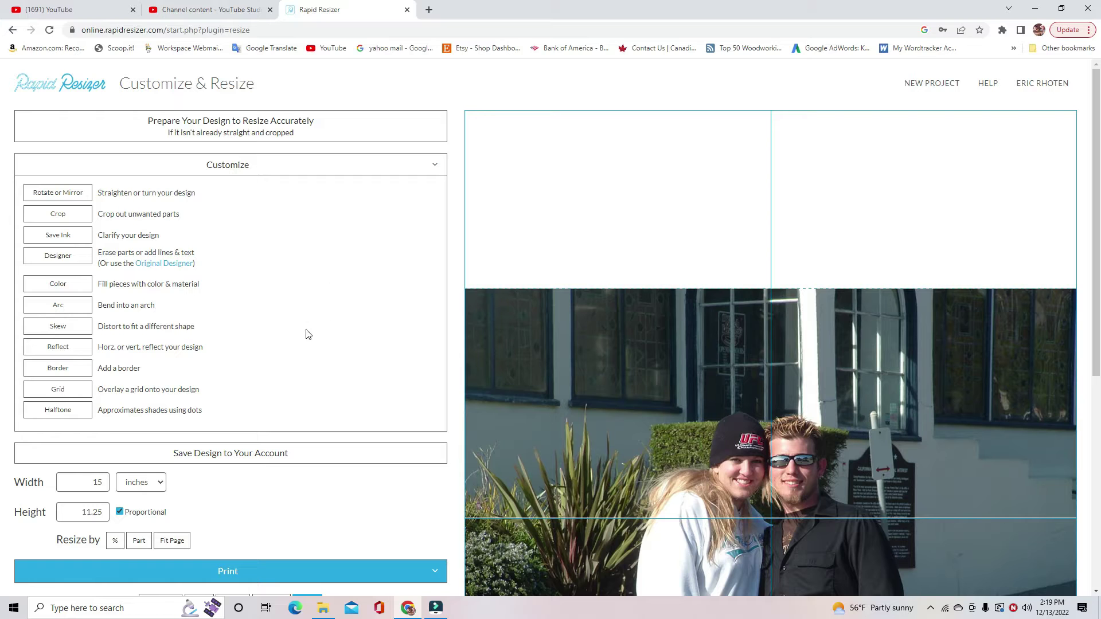
{"action": "left_click", "coordinate": [43, 210]}
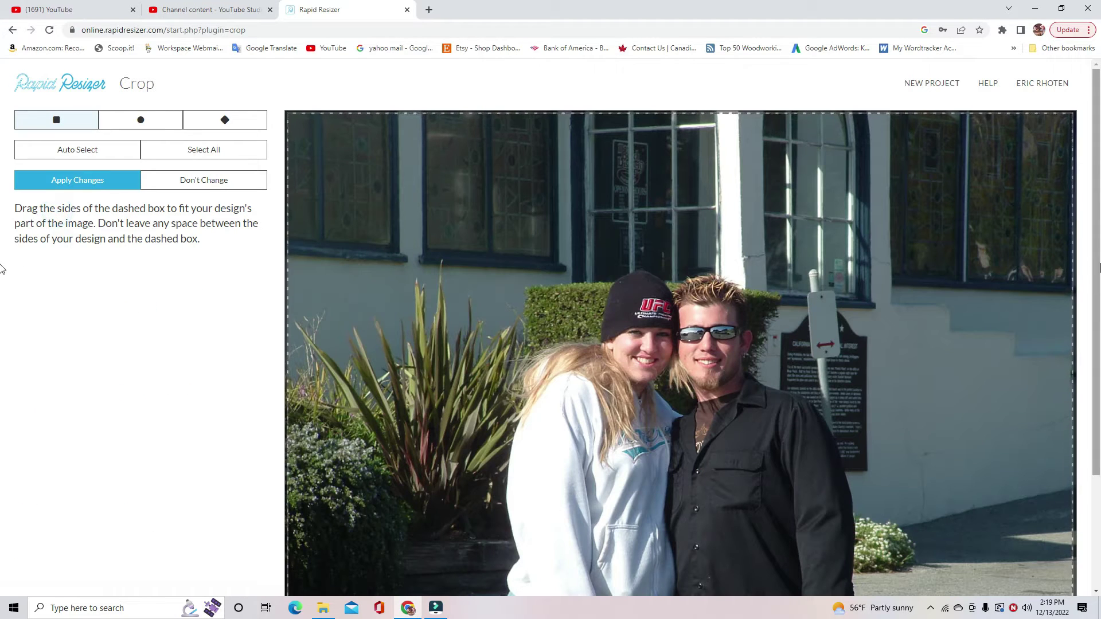
{"action": "left_click_drag", "start_coordinate": [1074, 270], "coordinate": [900, 271]}
{"action": "left_click_drag", "start_coordinate": [651, 114], "coordinate": [646, 250]}
{"action": "left_click_drag", "start_coordinate": [287, 475], "coordinate": [438, 496]}
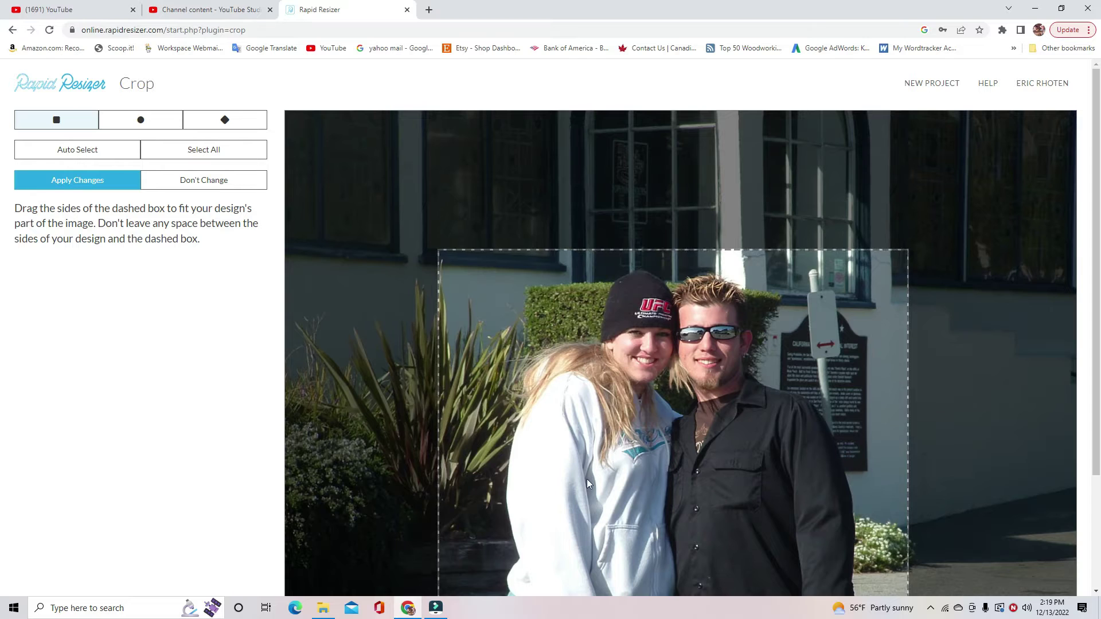
{"action": "left_click", "coordinate": [103, 190]}
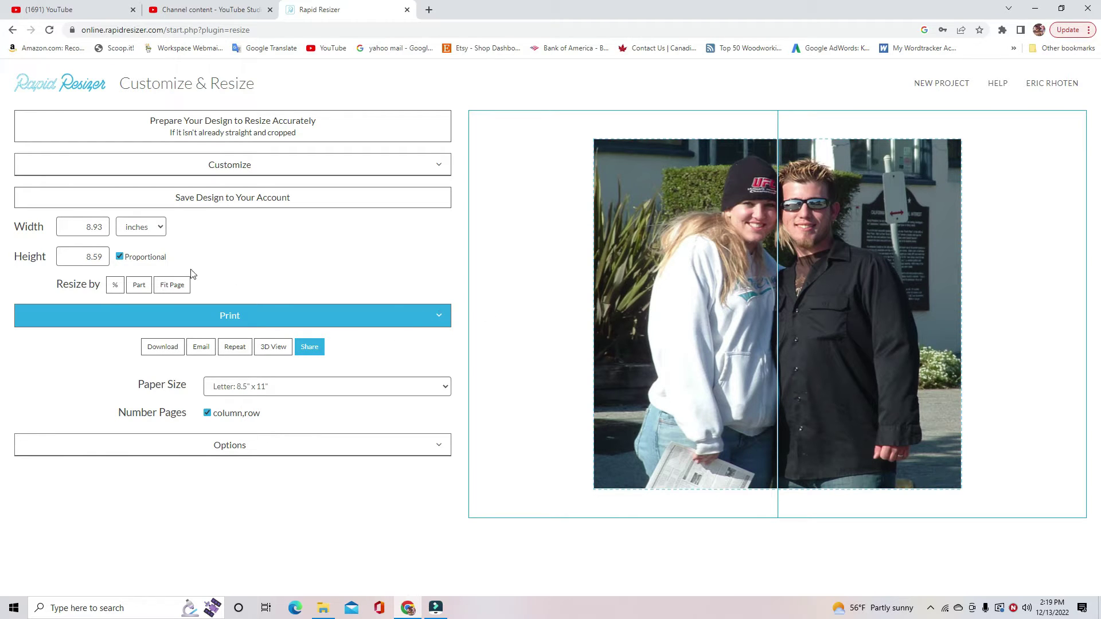
- Open Save Ink for the cropped photo, preview the B&W conversion, and switch to the Drawing conversion that turns all edges black
{"action": "left_click", "coordinate": [235, 165]}
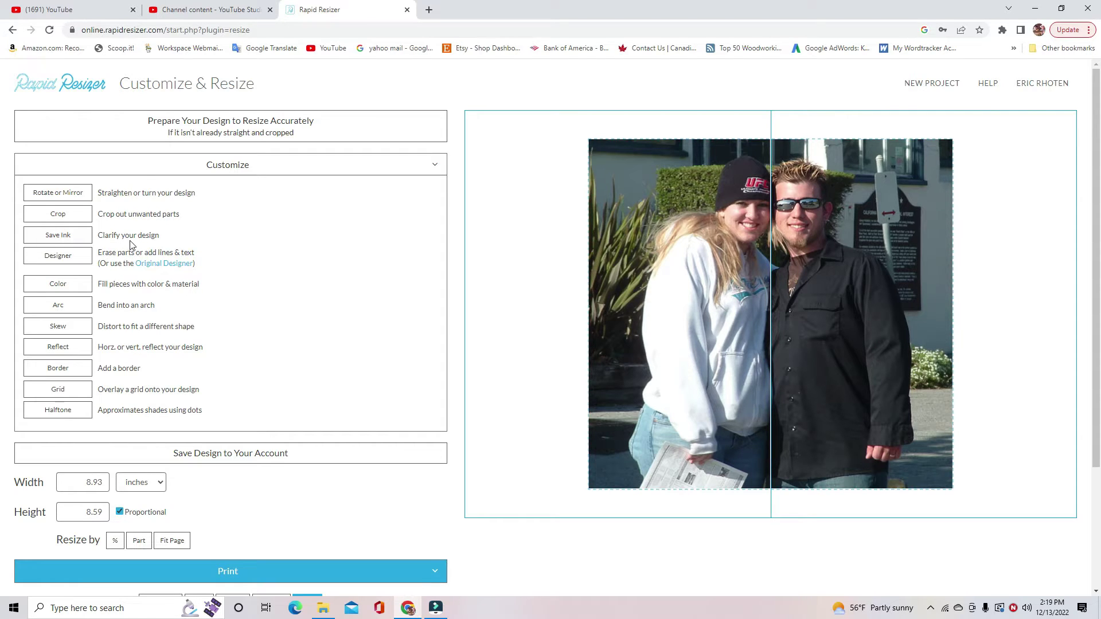
{"action": "left_click", "coordinate": [73, 238]}
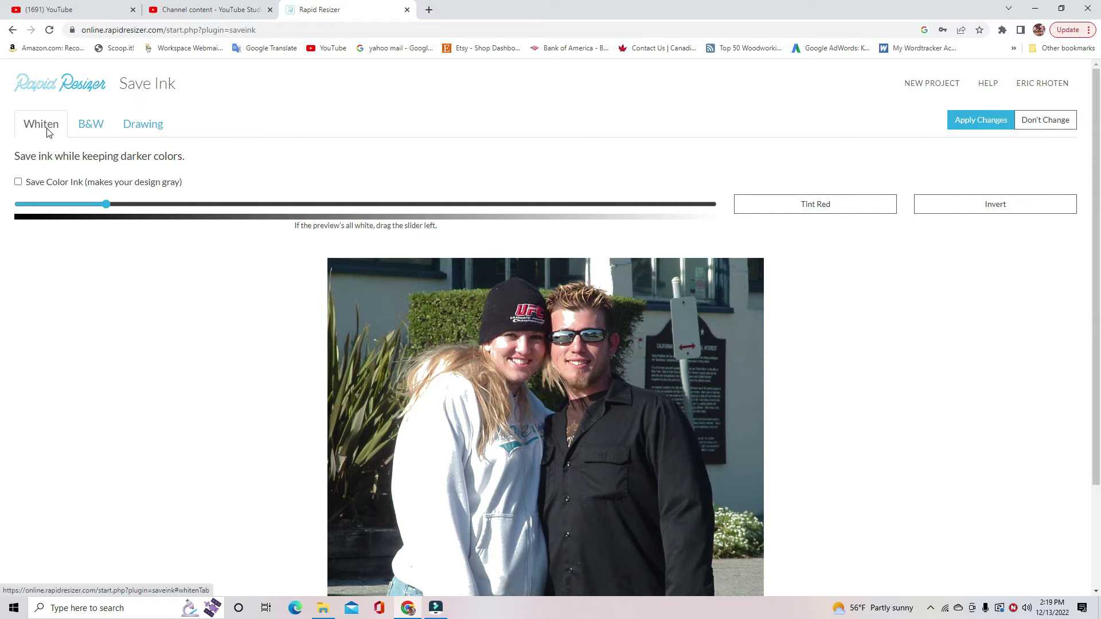
{"action": "left_click", "coordinate": [97, 130]}
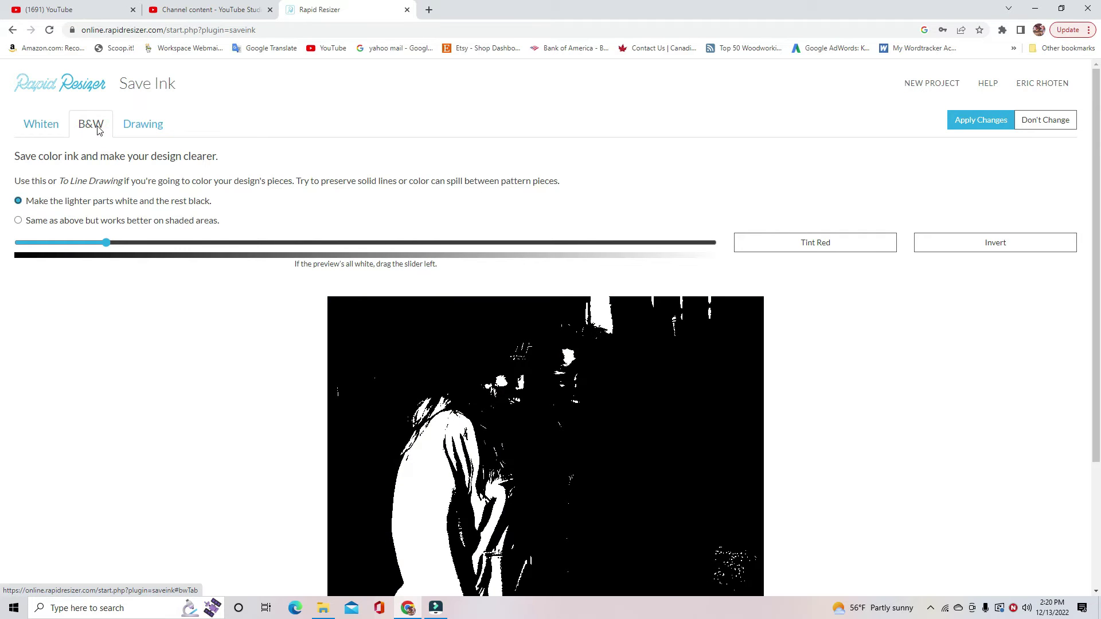
{"action": "left_click", "coordinate": [155, 125]}
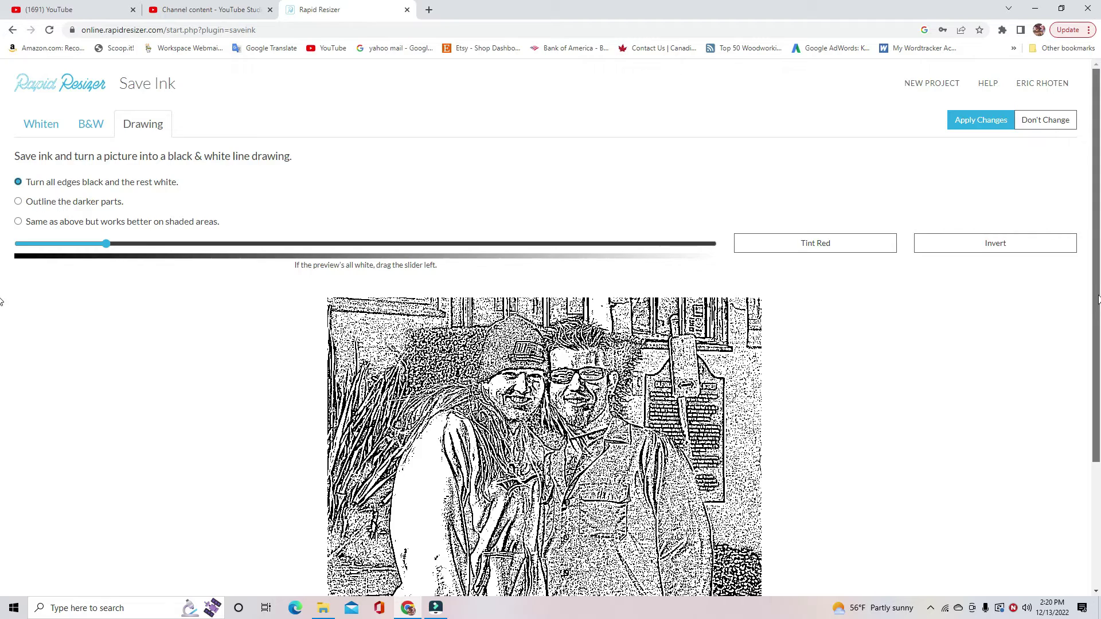
- Try progressively lighter thresholds for the line drawing, raising the slider in stages to about 85% of its range
{"action": "scroll", "coordinate": [2, 301], "scroll_direction": "down", "scroll_amount": 1}
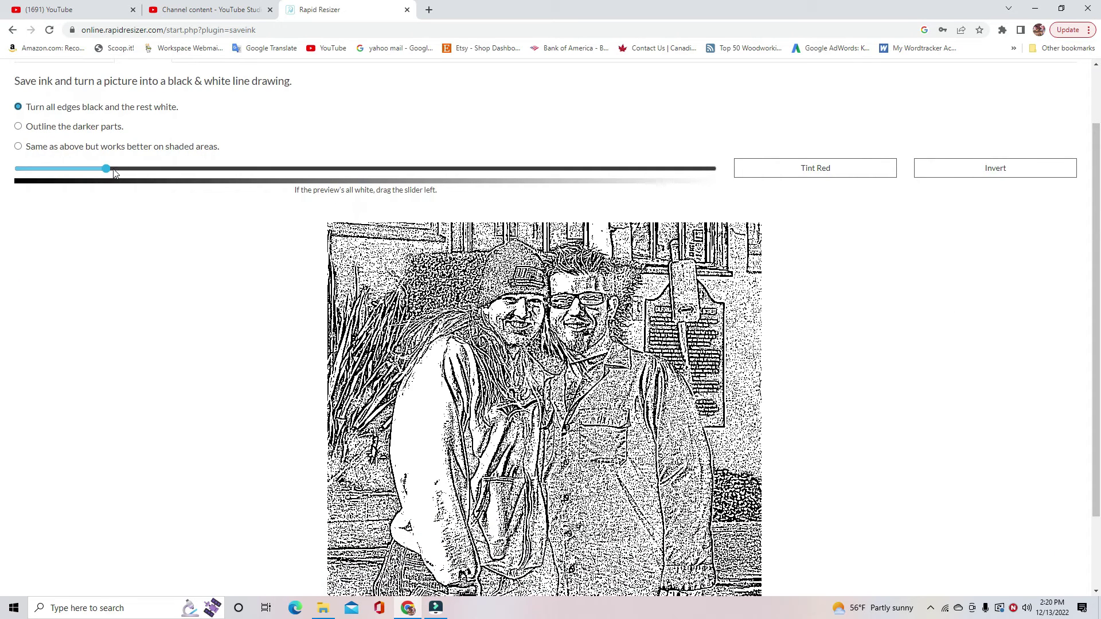
{"action": "left_click_drag", "start_coordinate": [108, 168], "coordinate": [259, 177]}
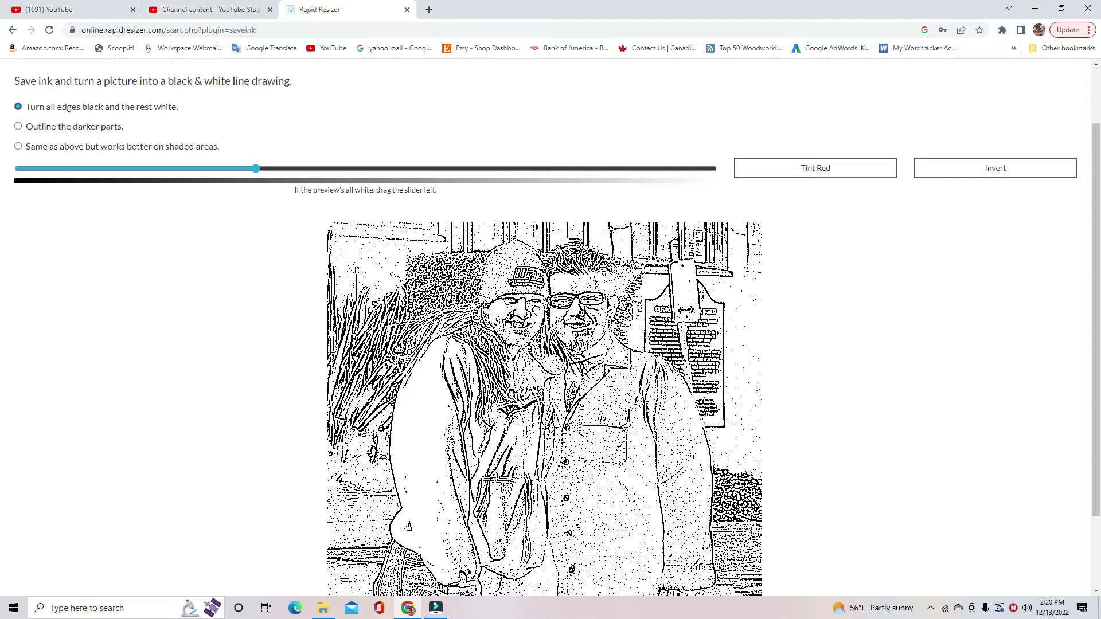
{"action": "left_click_drag", "start_coordinate": [259, 171], "coordinate": [308, 170]}
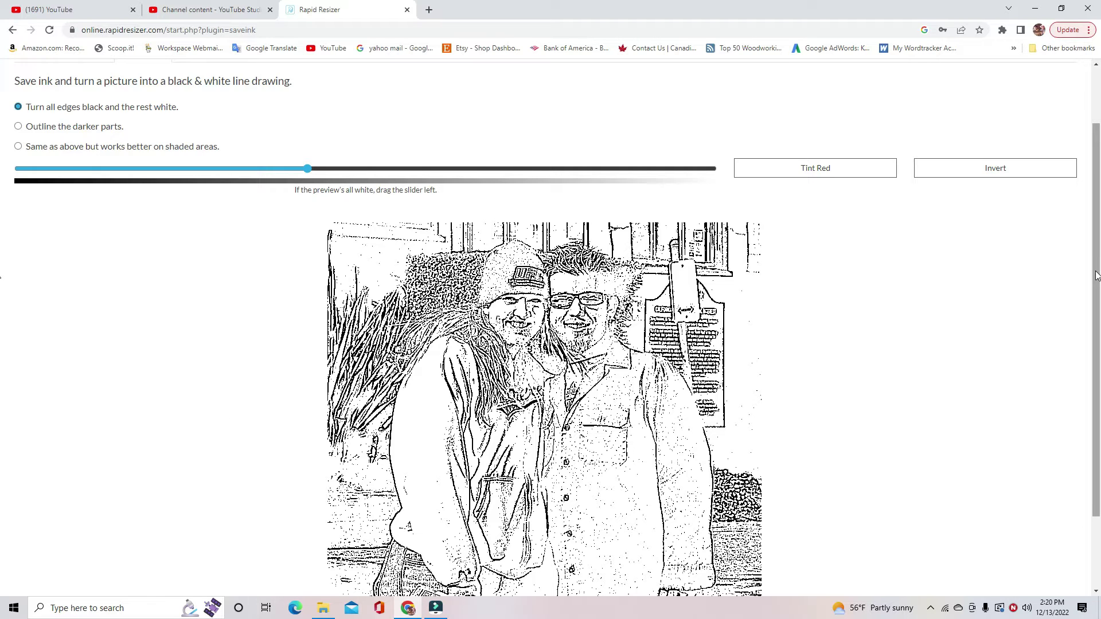
{"action": "scroll", "coordinate": [1096, 276], "scroll_direction": "down", "scroll_amount": 2}
{"action": "scroll", "coordinate": [843, 399], "scroll_direction": "up", "scroll_amount": 1}
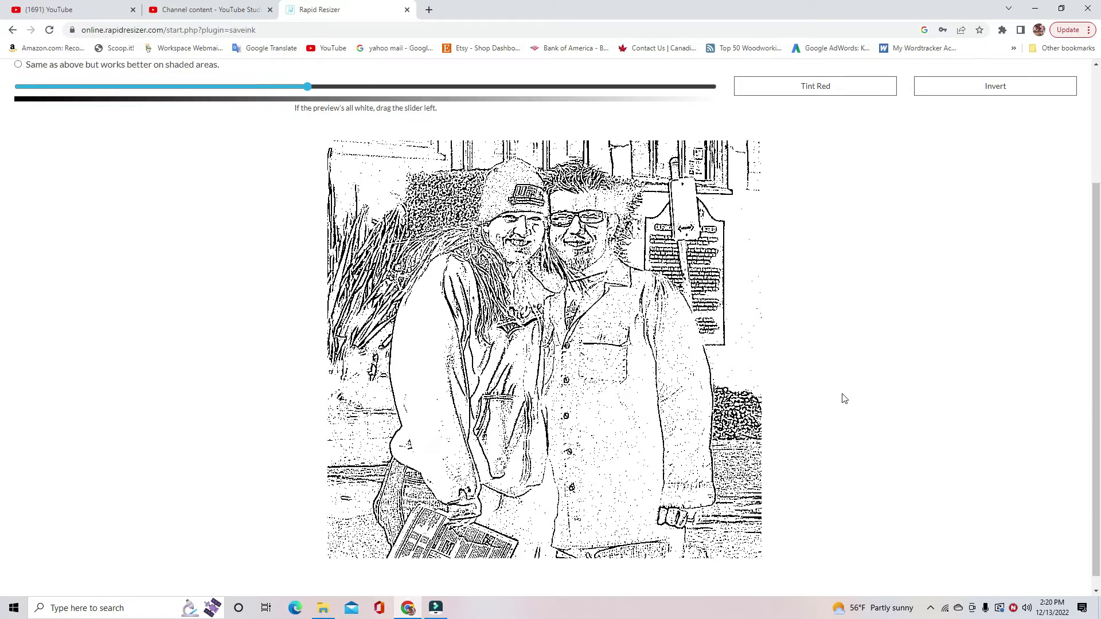
{"action": "left_click_drag", "start_coordinate": [308, 131], "coordinate": [373, 131]}
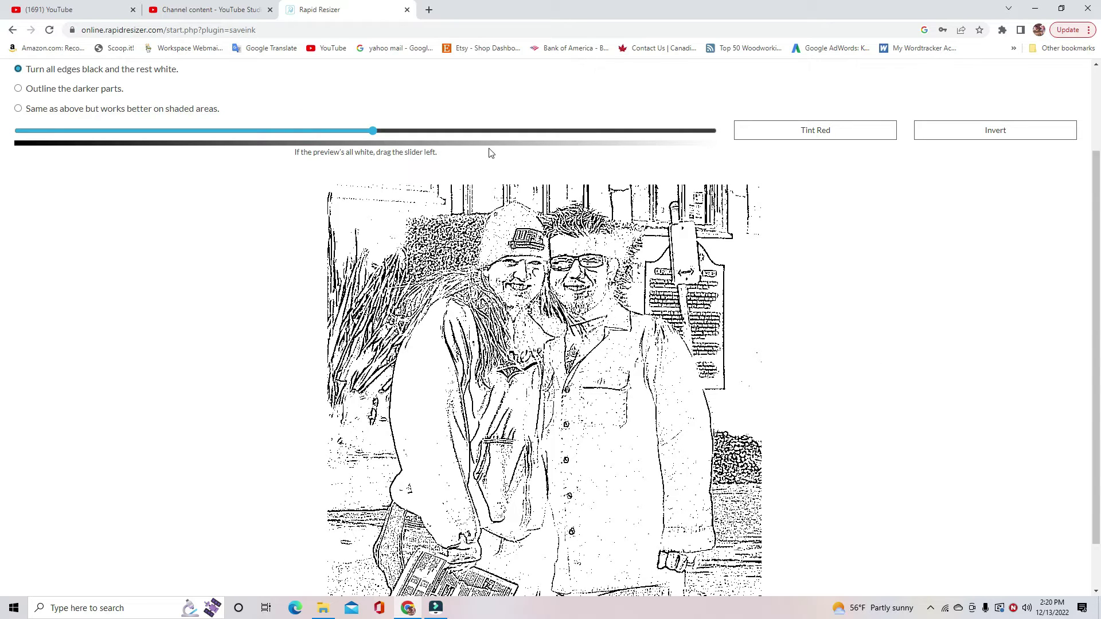
{"action": "left_click_drag", "start_coordinate": [373, 131], "coordinate": [506, 130]}
{"action": "left_click_drag", "start_coordinate": [504, 131], "coordinate": [606, 131]}
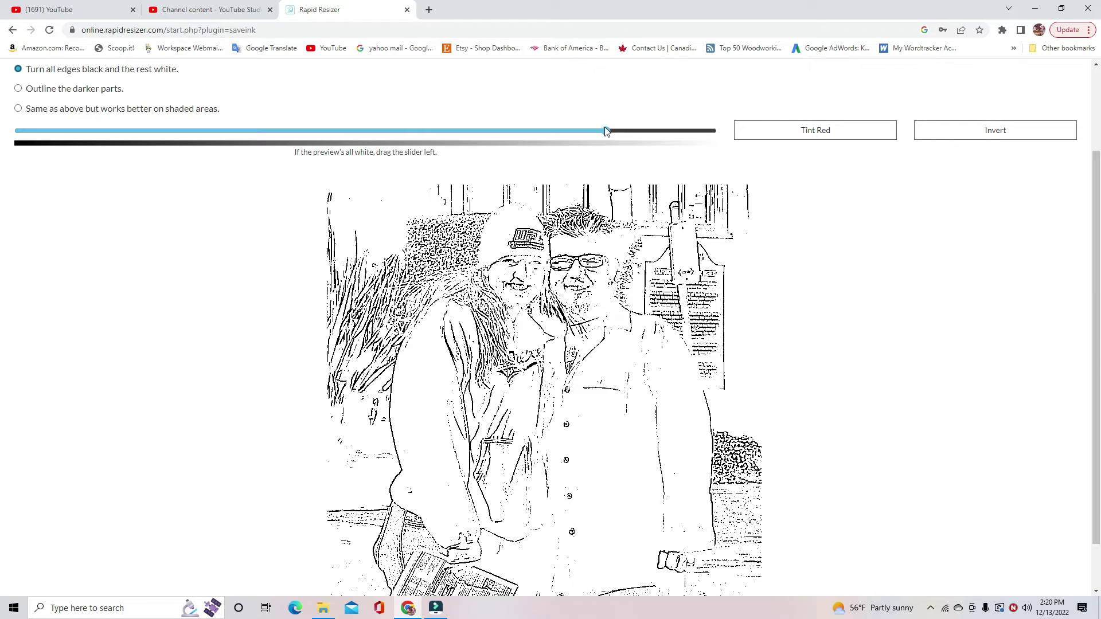
- Lower the line drawing's threshold to about a quarter of the slider range and apply the conversion to the photo
{"action": "left_click_drag", "start_coordinate": [606, 130], "coordinate": [287, 131]}
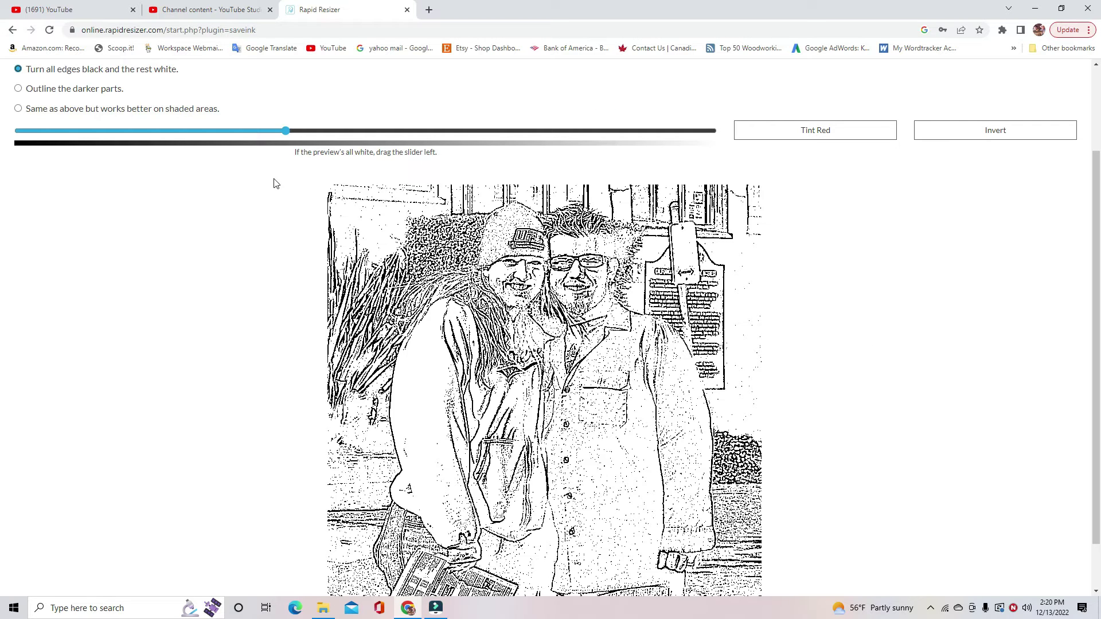
{"action": "left_click_drag", "start_coordinate": [288, 131], "coordinate": [198, 131]}
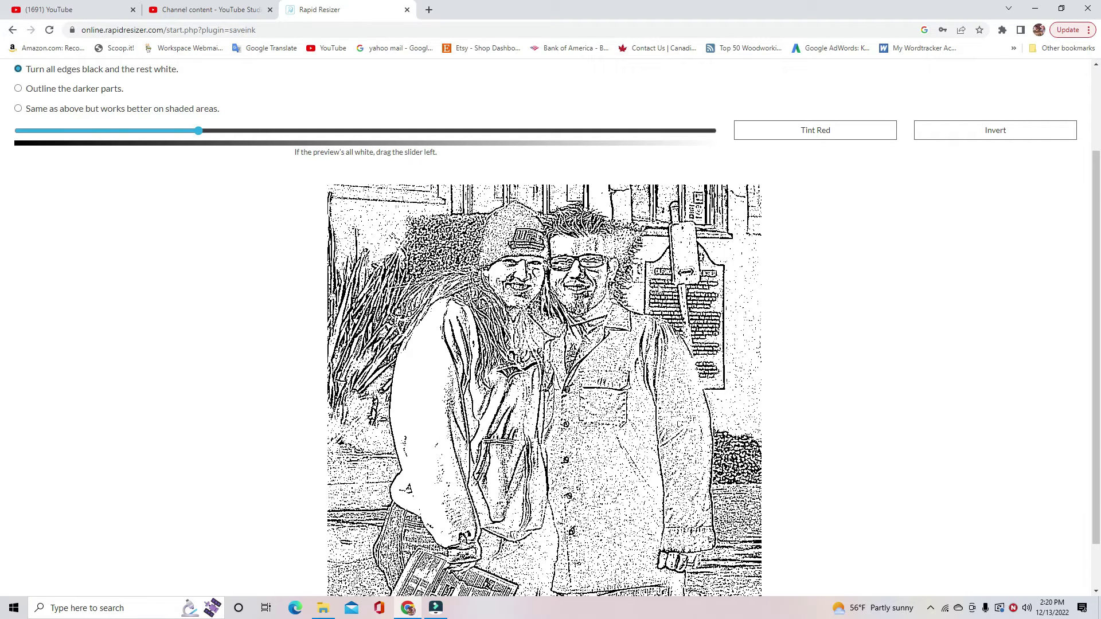
{"action": "scroll", "coordinate": [894, 370], "scroll_direction": "up", "scroll_amount": 1}
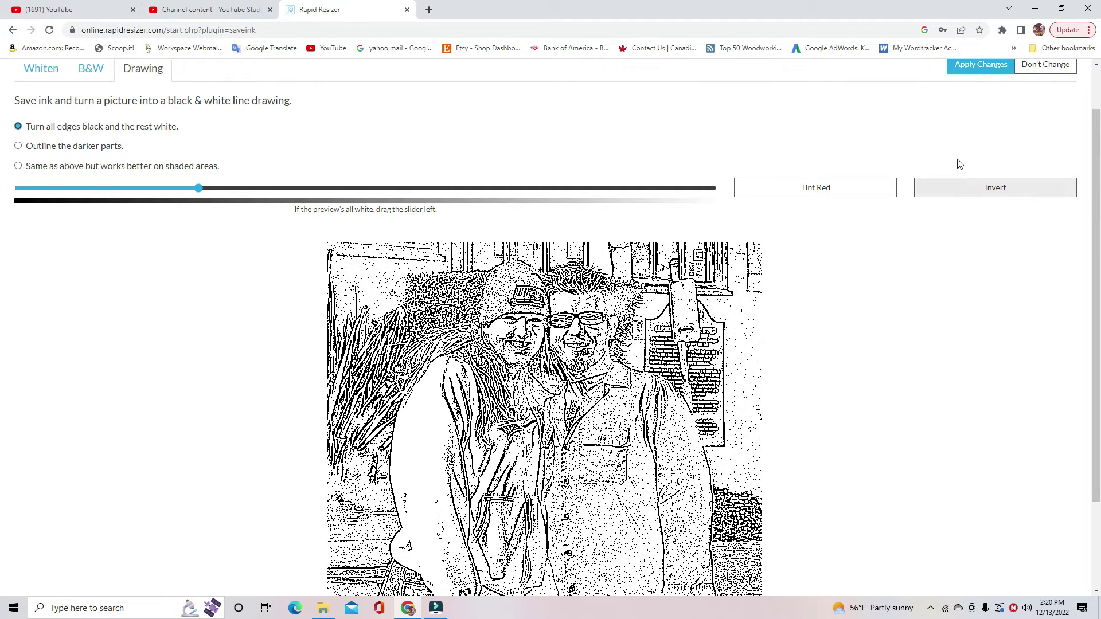
{"action": "left_click", "coordinate": [982, 66]}
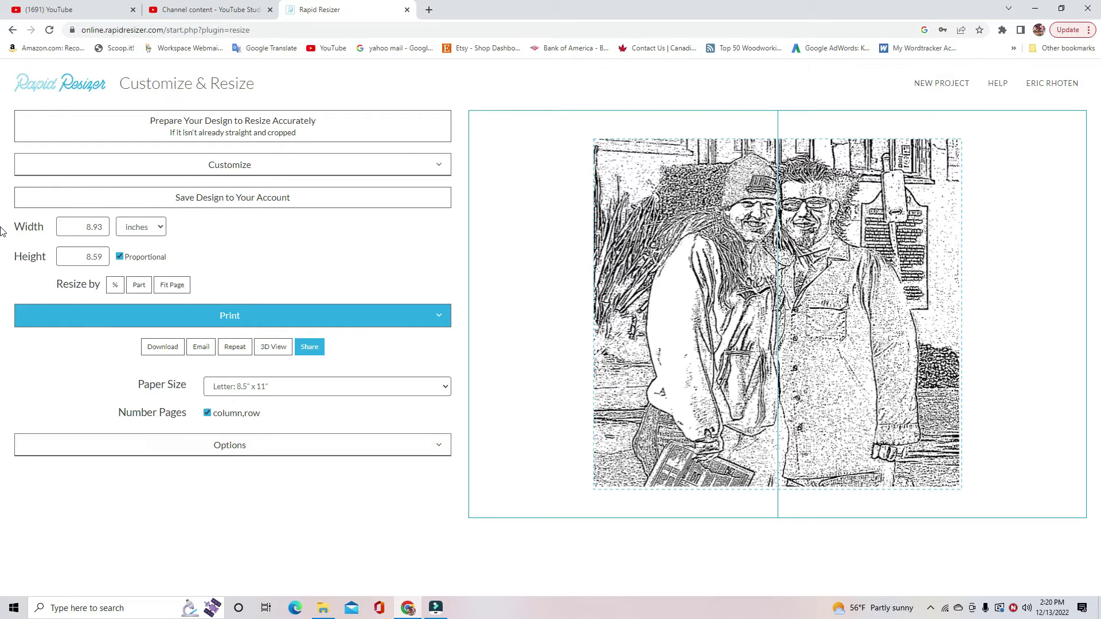
- Mirror the line drawing of the two people with the Rotate or Mirror tool and apply the change
{"action": "left_click", "coordinate": [250, 166]}
{"action": "mouse_move", "coordinate": [475, 275]}
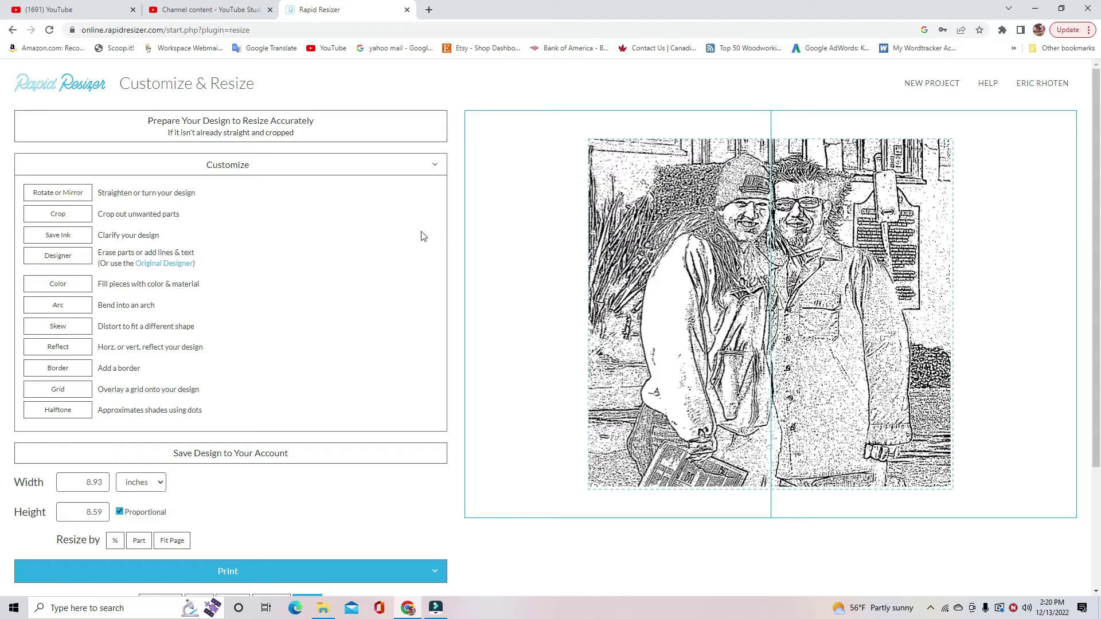
{"action": "left_click", "coordinate": [67, 194]}
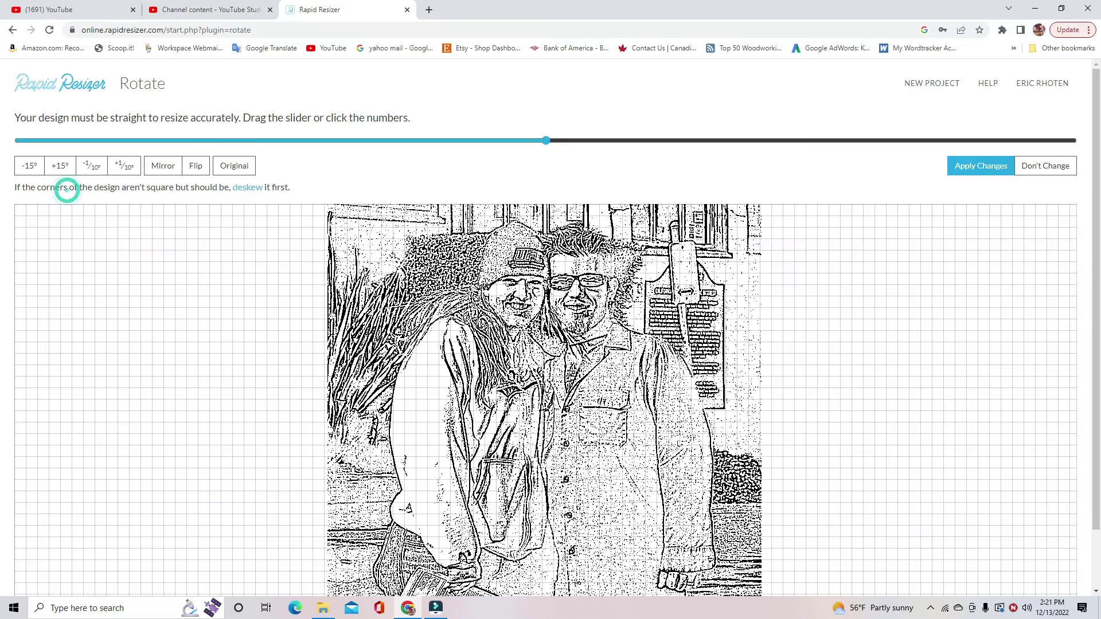
{"action": "left_click", "coordinate": [162, 172]}
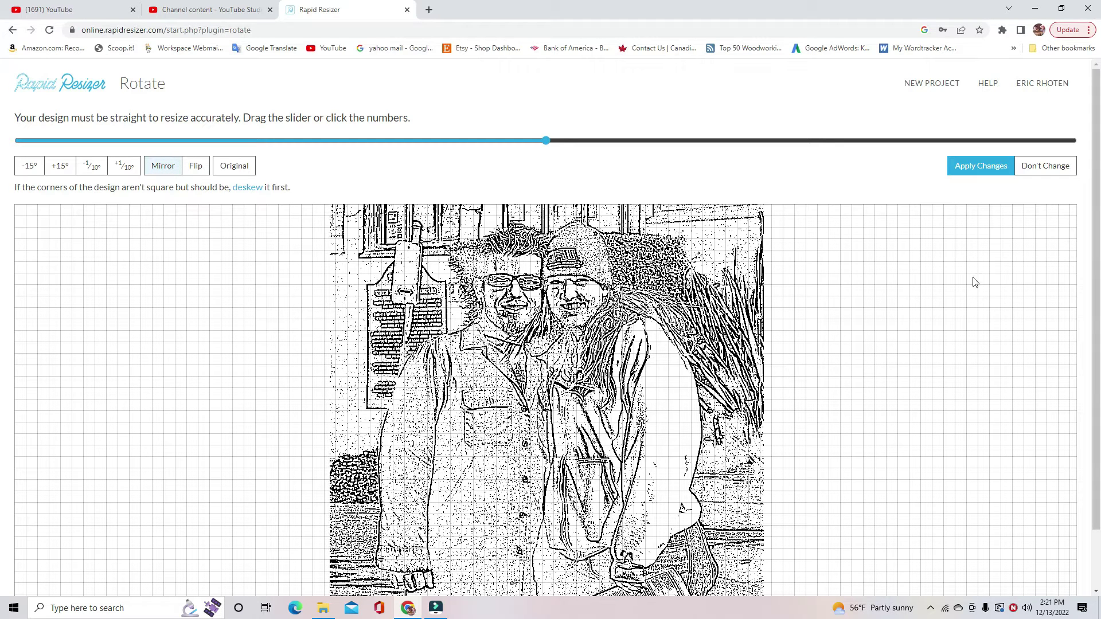
{"action": "left_click", "coordinate": [988, 172]}
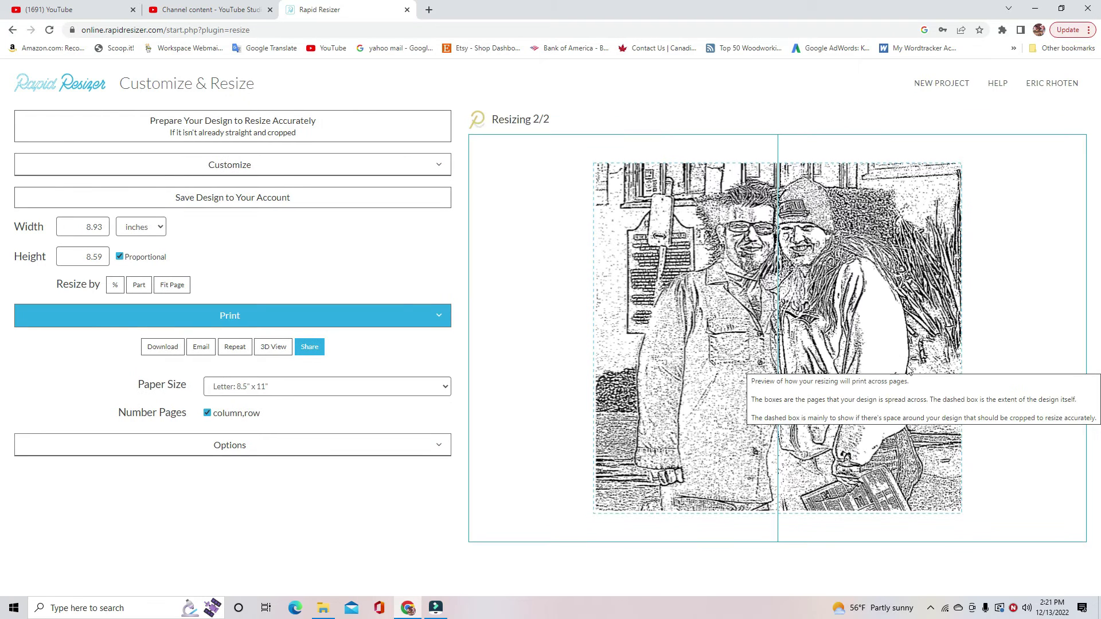